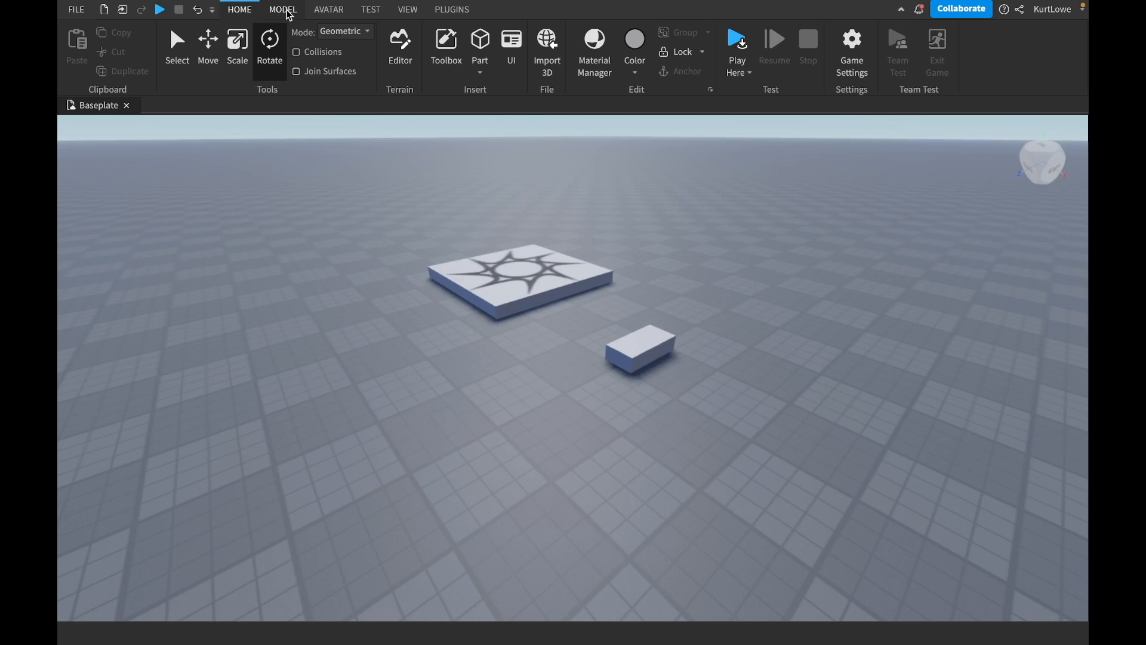
# Activate the Move tool and select the small block beside the spawn pad.
pyautogui.click(283, 10)
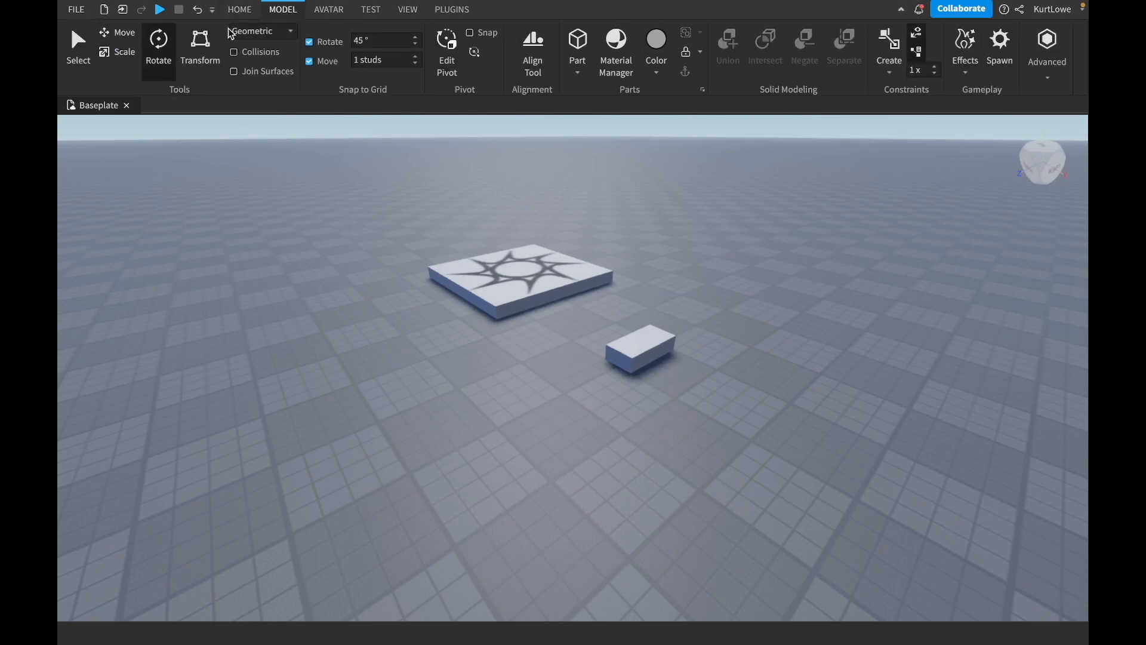
pyautogui.click(245, 10)
pyautogui.click(282, 10)
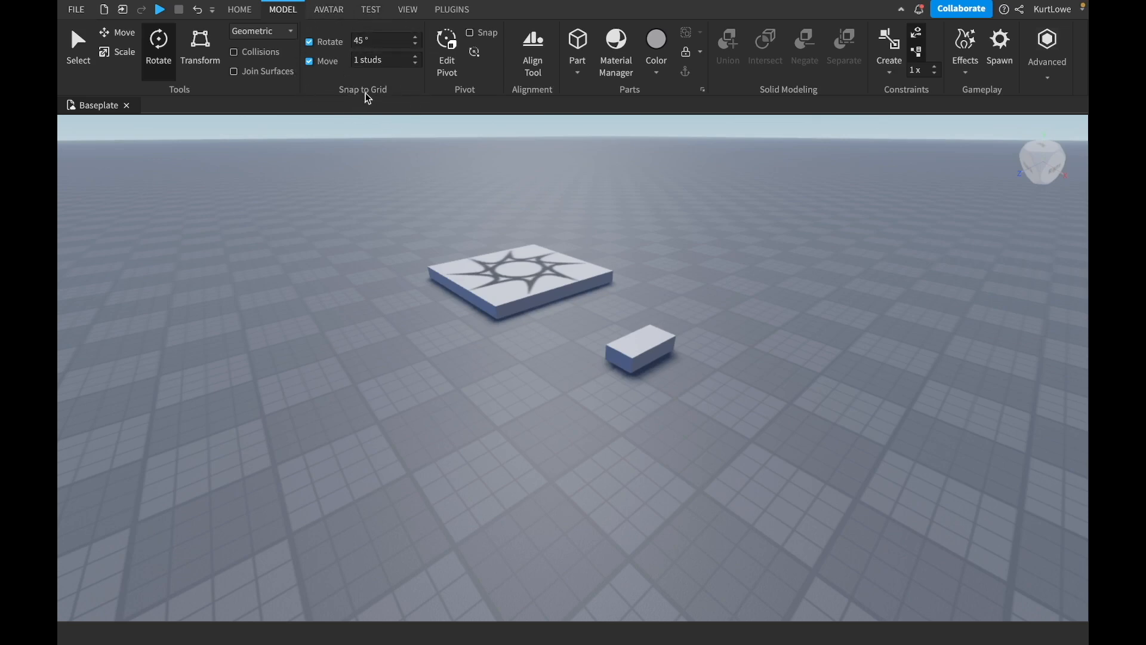
pyautogui.click(118, 34)
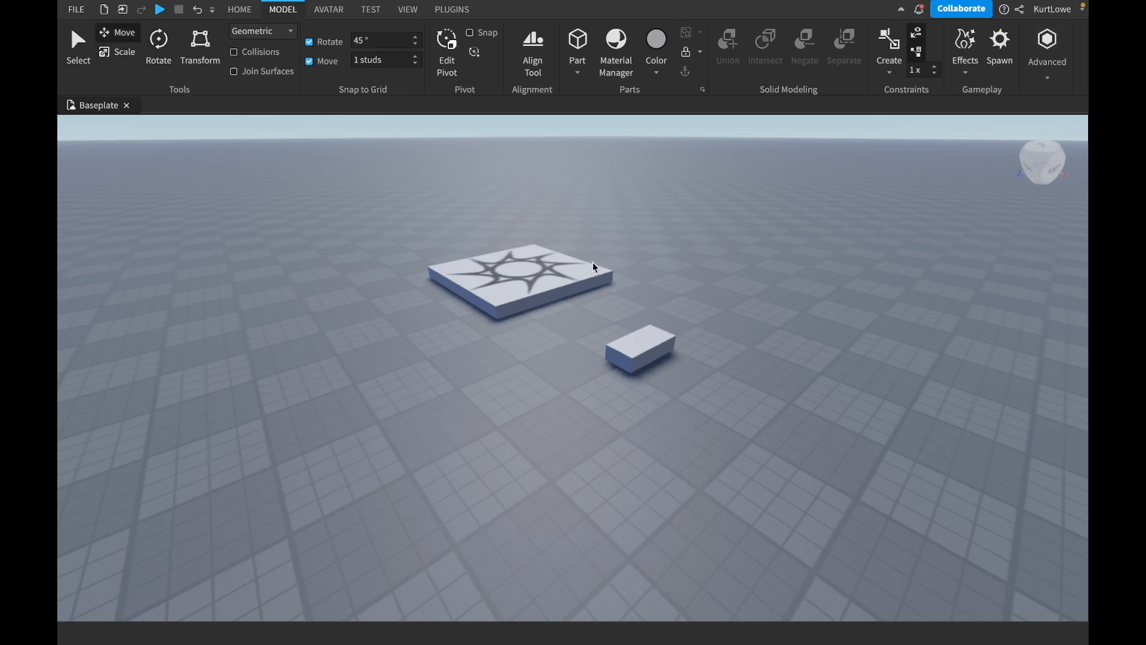
pyautogui.click(659, 359)
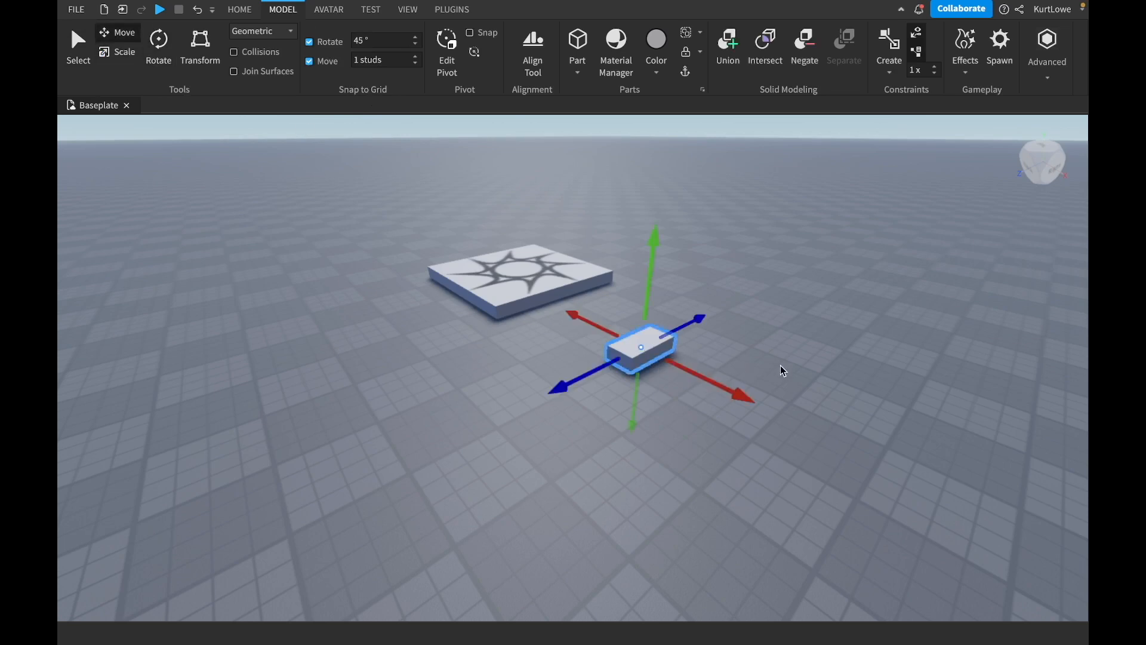
# Move the selected block sideways along the blue axis in 1-stud increments.
pyautogui.moveTo(782, 364); pyautogui.dragTo(783, 363, button='right')
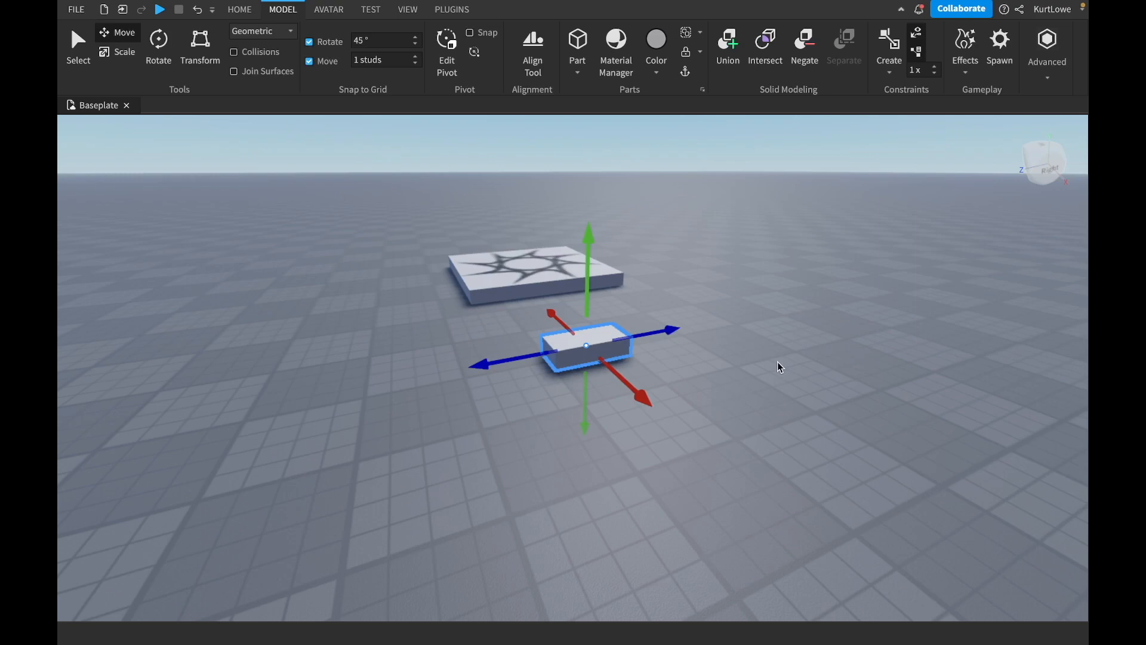
pyautogui.moveTo(801, 392); pyautogui.dragTo(802, 392, button='right')
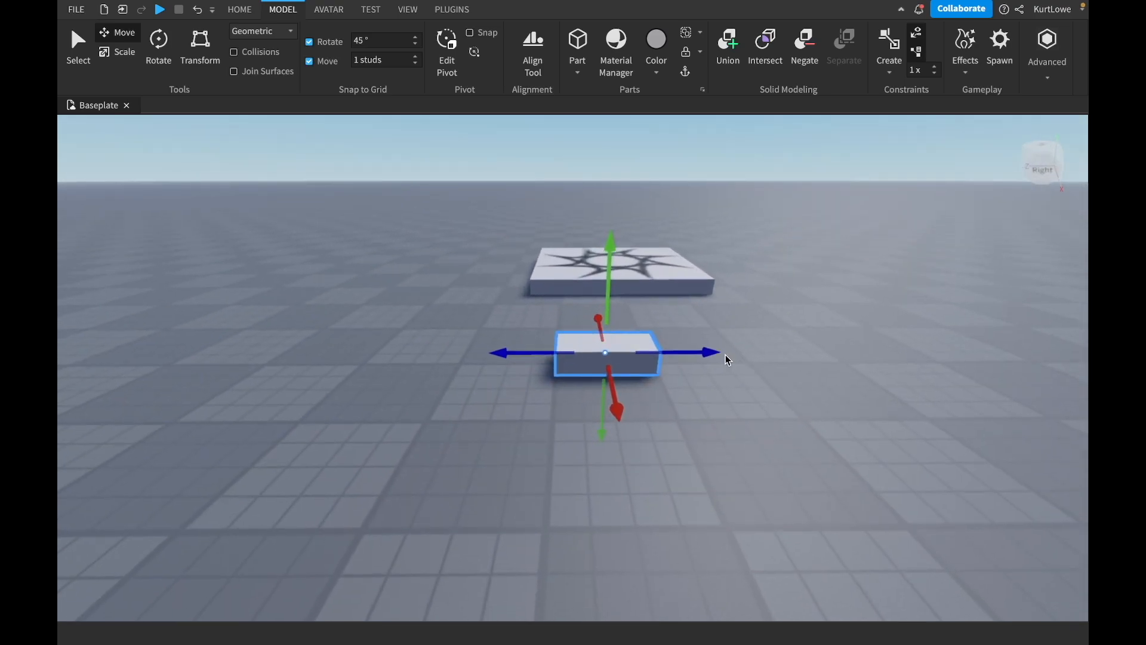
pyautogui.moveTo(708, 317); pyautogui.dragTo(708, 316, button='right')
pyautogui.moveTo(618, 360)
pyautogui.mouseDown()
pyautogui.moveTo(666, 367)
pyautogui.moveTo(597, 363)
pyautogui.moveTo(623, 364)
pyautogui.mouseUp()
pyautogui.scroll(5, 639, 349)
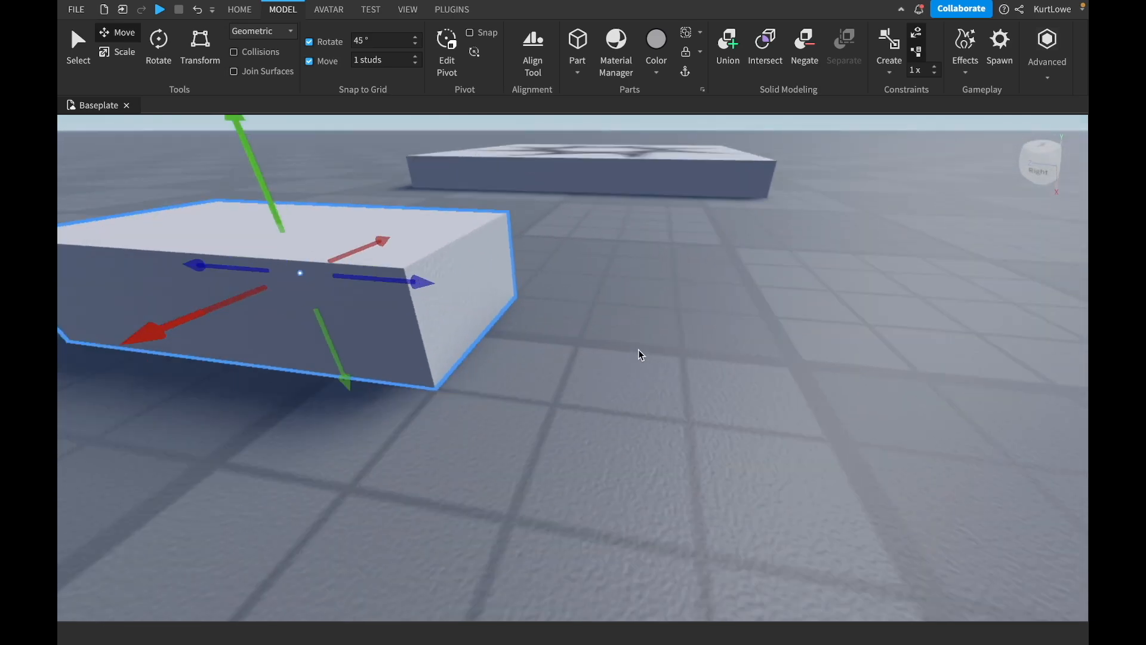
pyautogui.moveTo(639, 349); pyautogui.dragTo(643, 351, button='right')
pyautogui.scroll(-8, 555, 363)
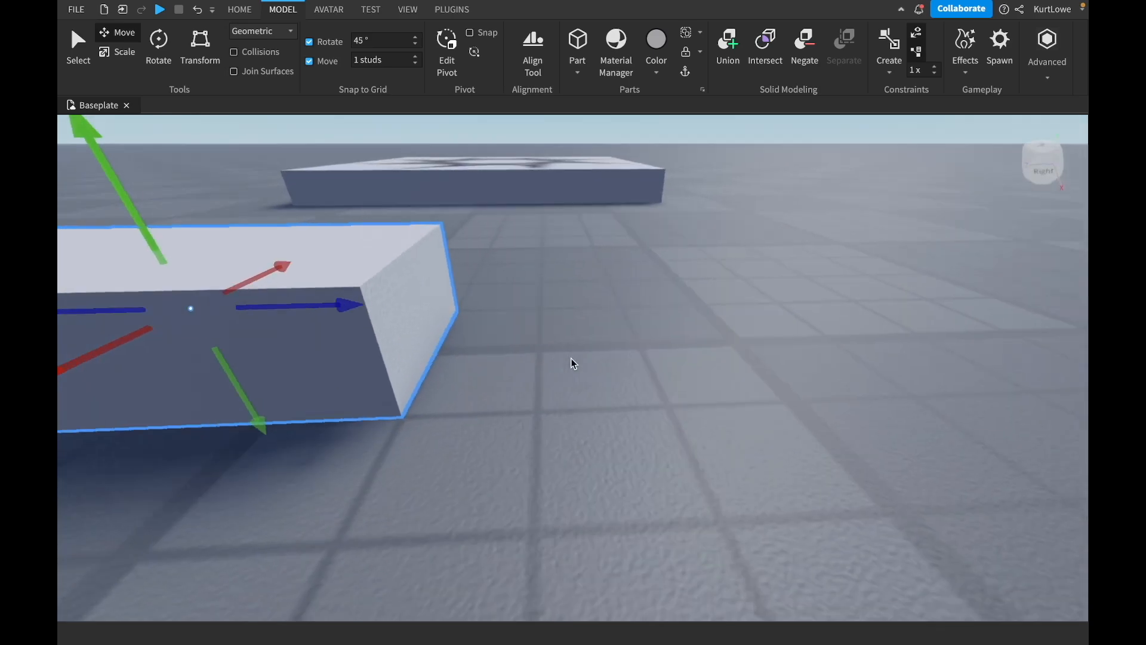
pyautogui.moveTo(472, 348); pyautogui.dragTo(421, 361)
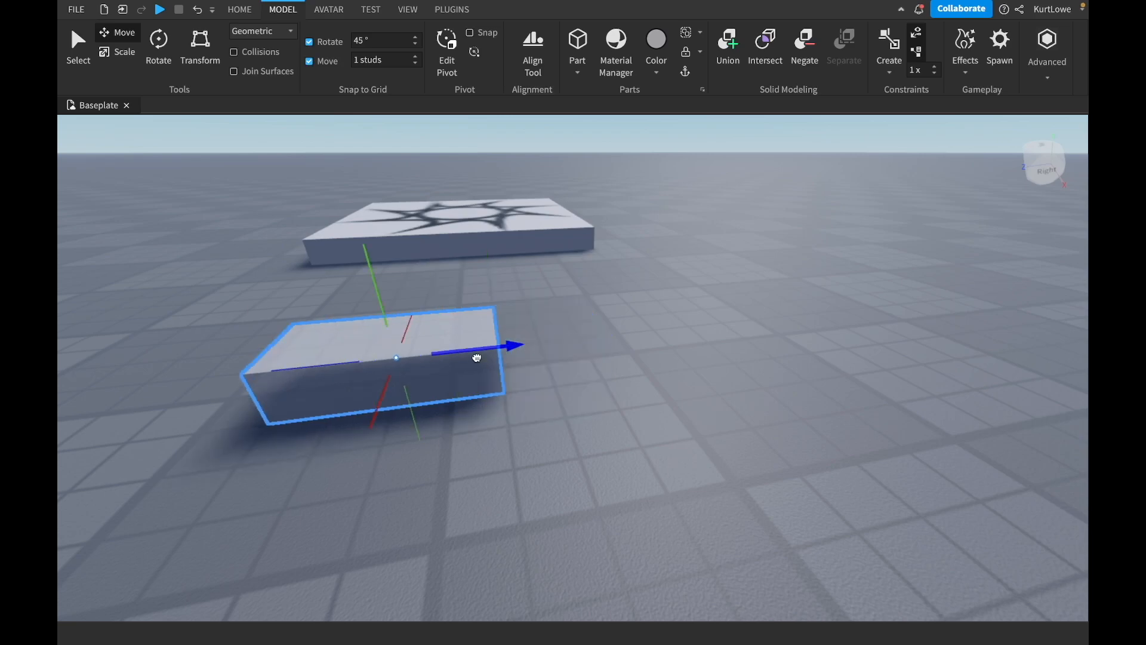
pyautogui.moveTo(544, 353); pyautogui.dragTo(538, 348, button='right')
pyautogui.scroll(-6, 539, 349)
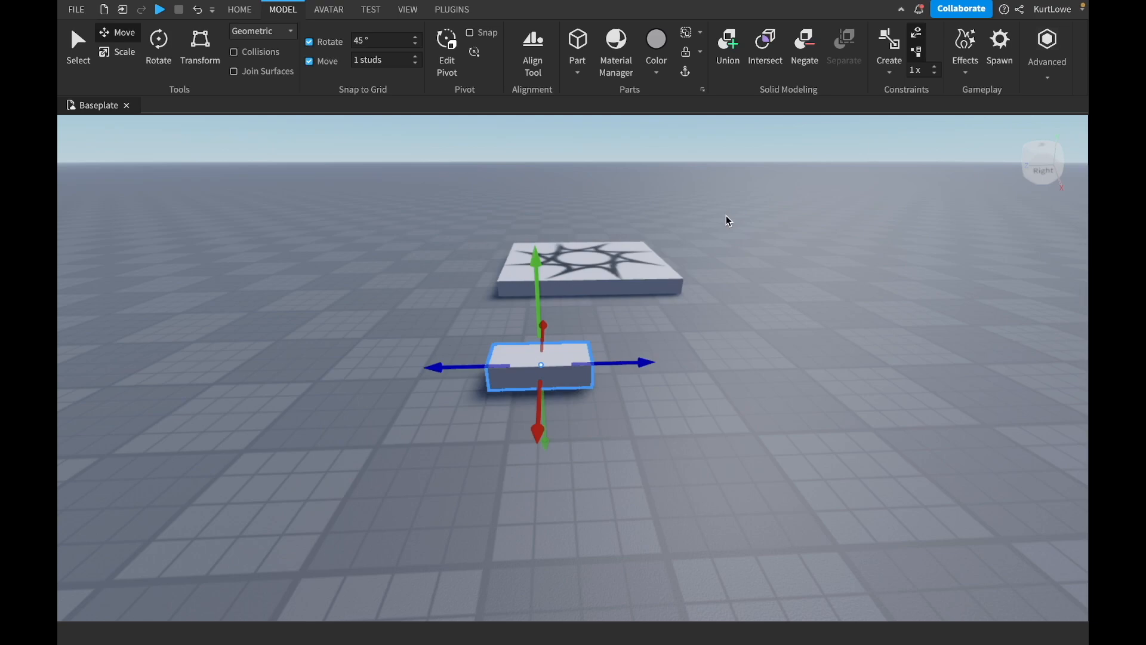
# Set the move snap increment to 4 studs and clear the block selection.
pyautogui.click(392, 60)
pyautogui.press('BackSpace')
pyautogui.write('4')
pyautogui.press('Return')
pyautogui.click(439, 258)
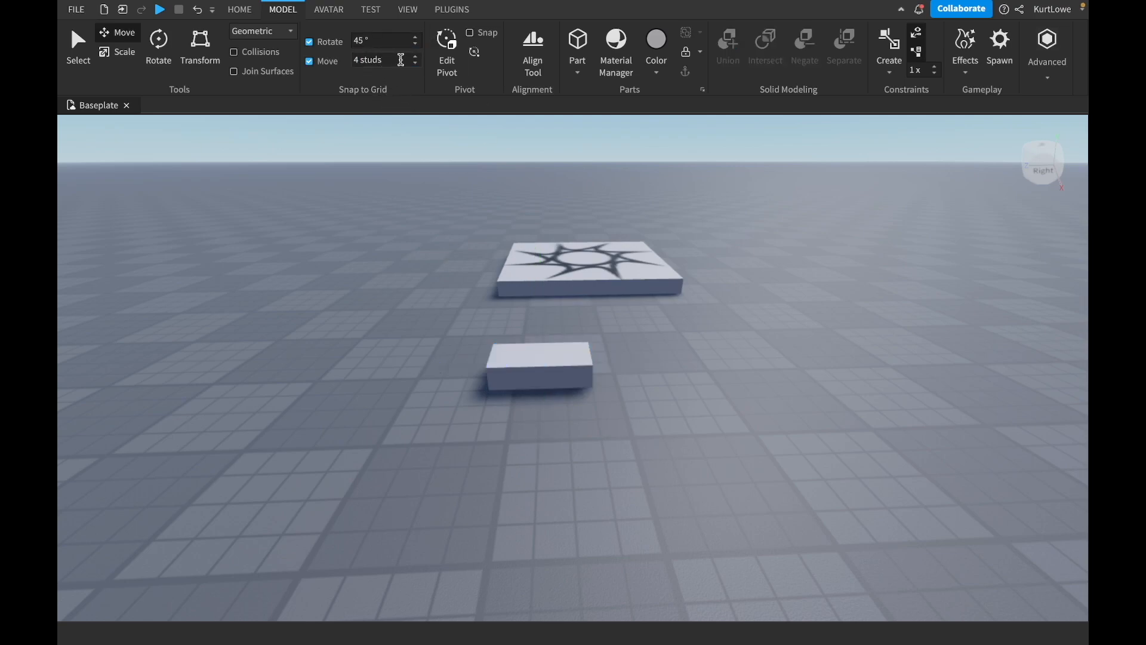
# Select the small block again and move it sideways along the blue axis in 4-stud increments.
pyautogui.click(545, 356)
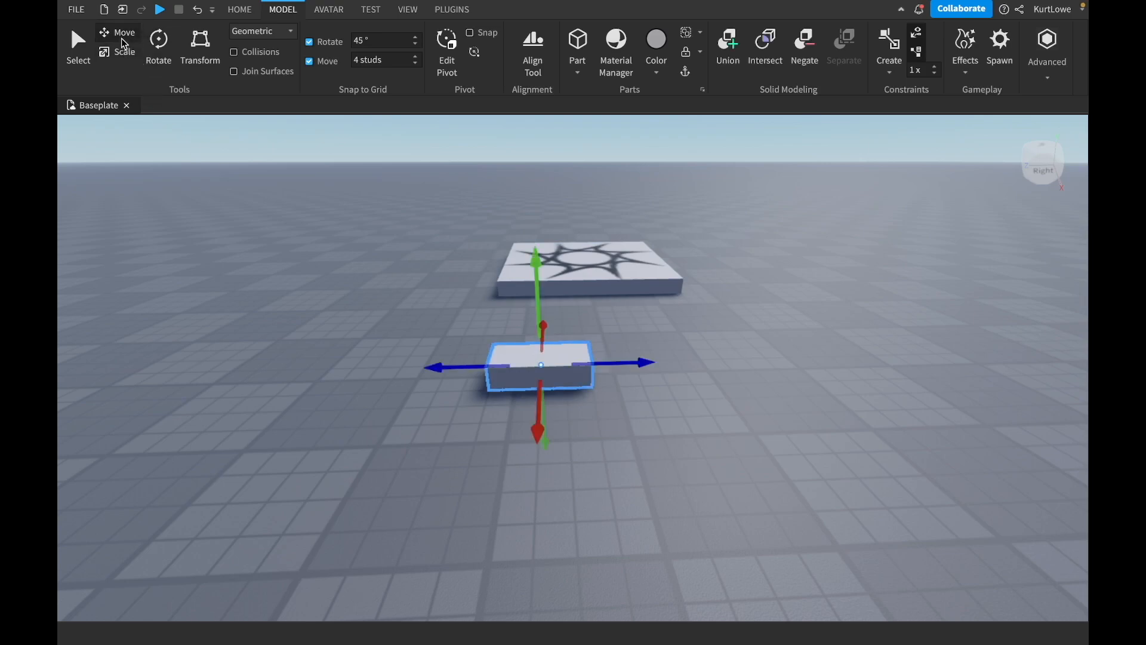
pyautogui.moveTo(637, 363)
pyautogui.mouseDown()
pyautogui.moveTo(830, 360)
pyautogui.moveTo(379, 360)
pyautogui.moveTo(962, 361)
pyautogui.moveTo(645, 361)
pyautogui.mouseUp()
pyautogui.scroll(3, 792, 363)
pyautogui.moveTo(791, 363); pyautogui.dragTo(711, 352, button='right')
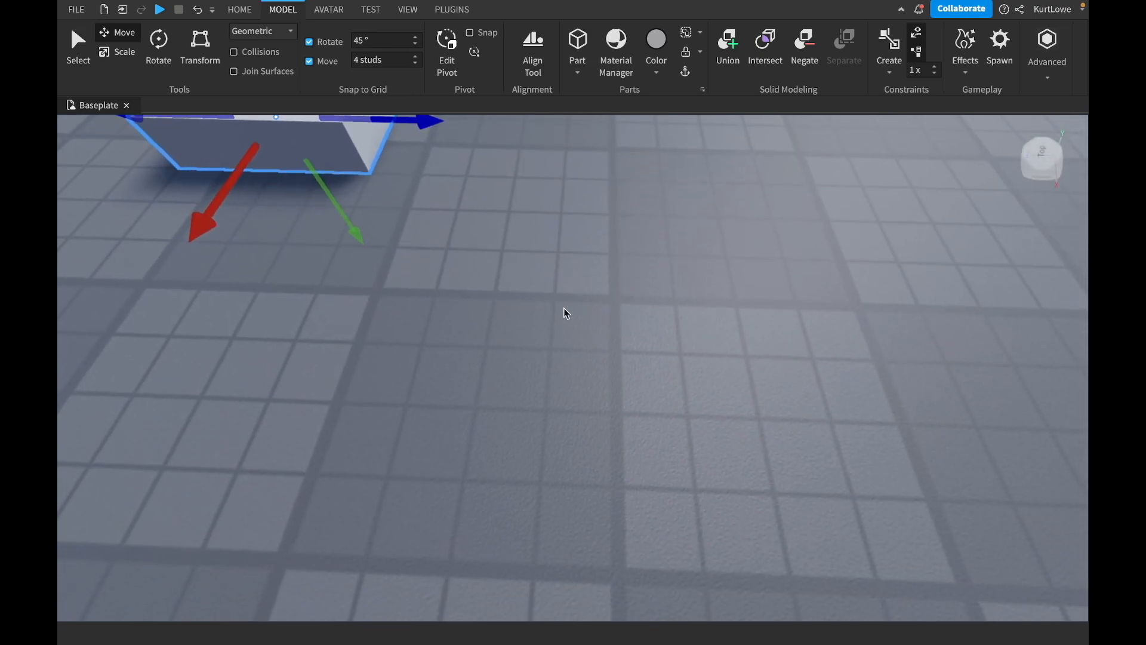
pyautogui.press('f')
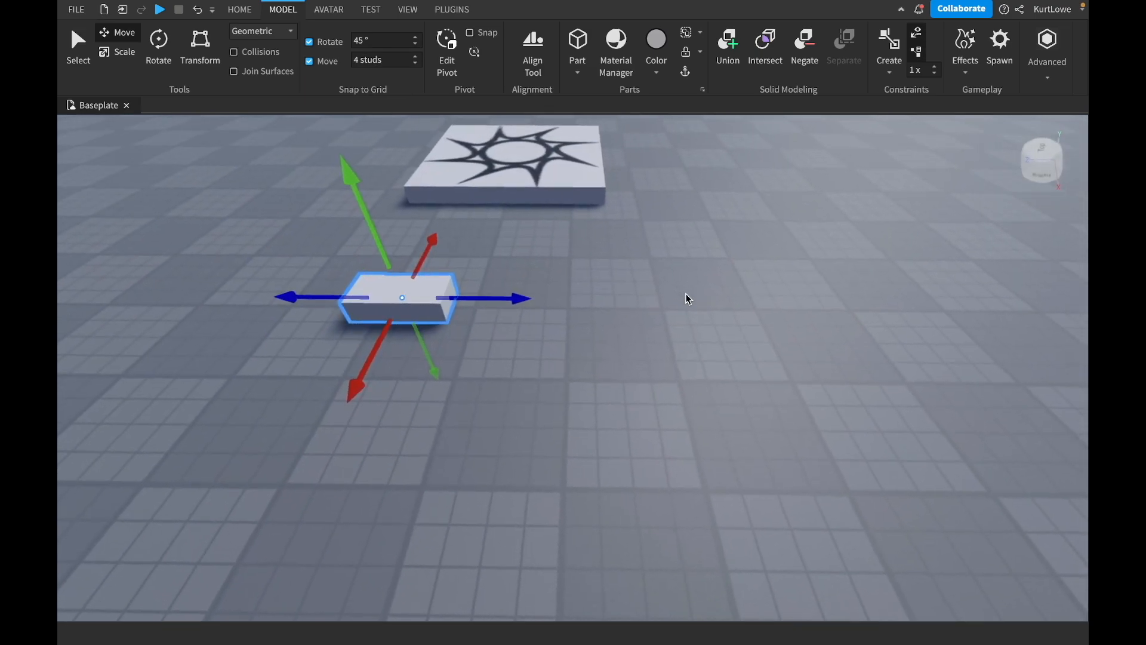
pyautogui.press('a')
pyautogui.press('w')
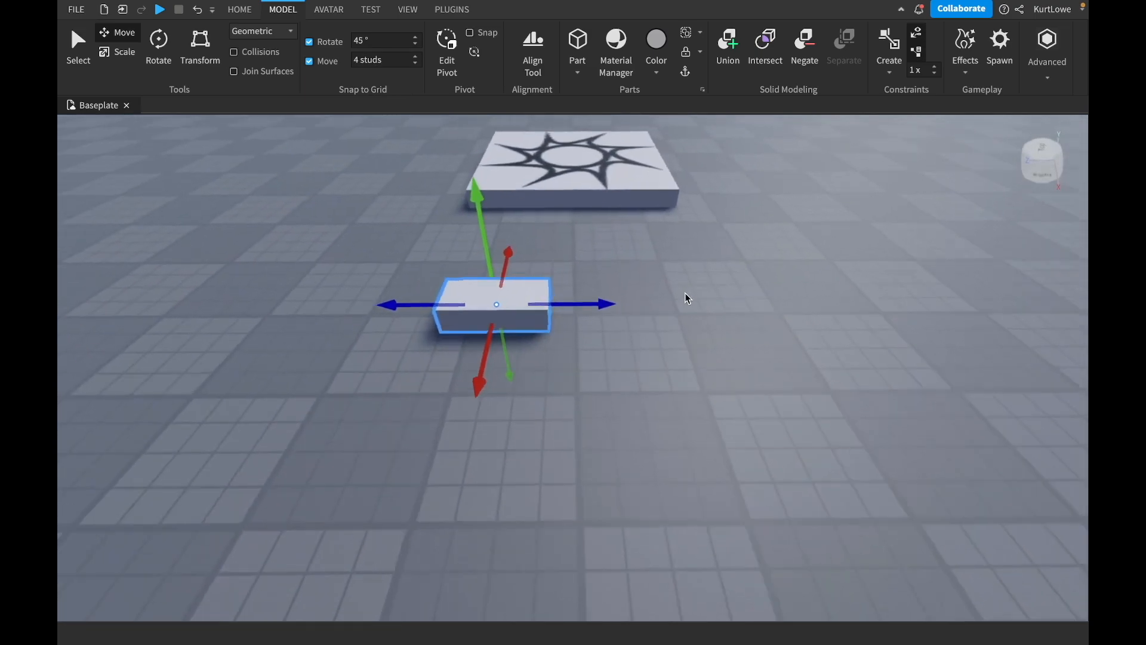
pyautogui.moveTo(616, 333); pyautogui.dragTo(616, 333, button='right')
pyautogui.press('s')
pyautogui.moveTo(593, 328)
pyautogui.mouseDown()
pyautogui.moveTo(700, 329)
pyautogui.moveTo(595, 327)
pyautogui.mouseUp()
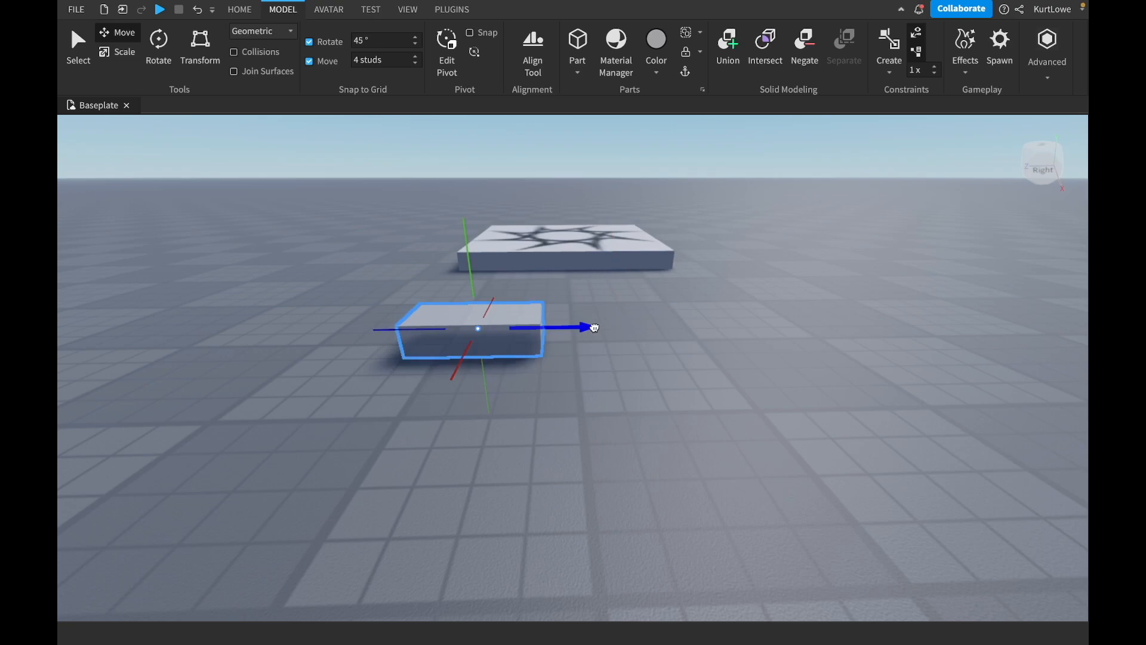
pyautogui.moveTo(594, 327)
pyautogui.mouseDown()
pyautogui.moveTo(496, 320)
pyautogui.moveTo(593, 326)
pyautogui.mouseUp()
pyautogui.press('s')
pyautogui.moveTo(663, 282); pyautogui.dragTo(662, 280, button='right')
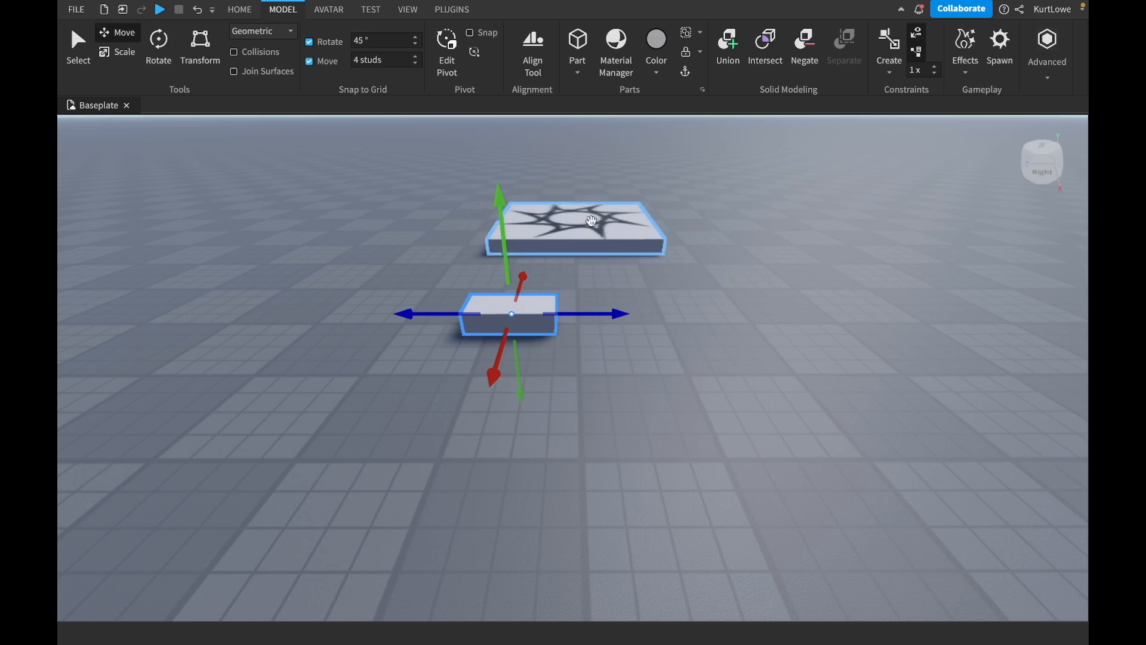
# Turn off move snapping and slide the block freely along the blue axis.
pyautogui.click(309, 62)
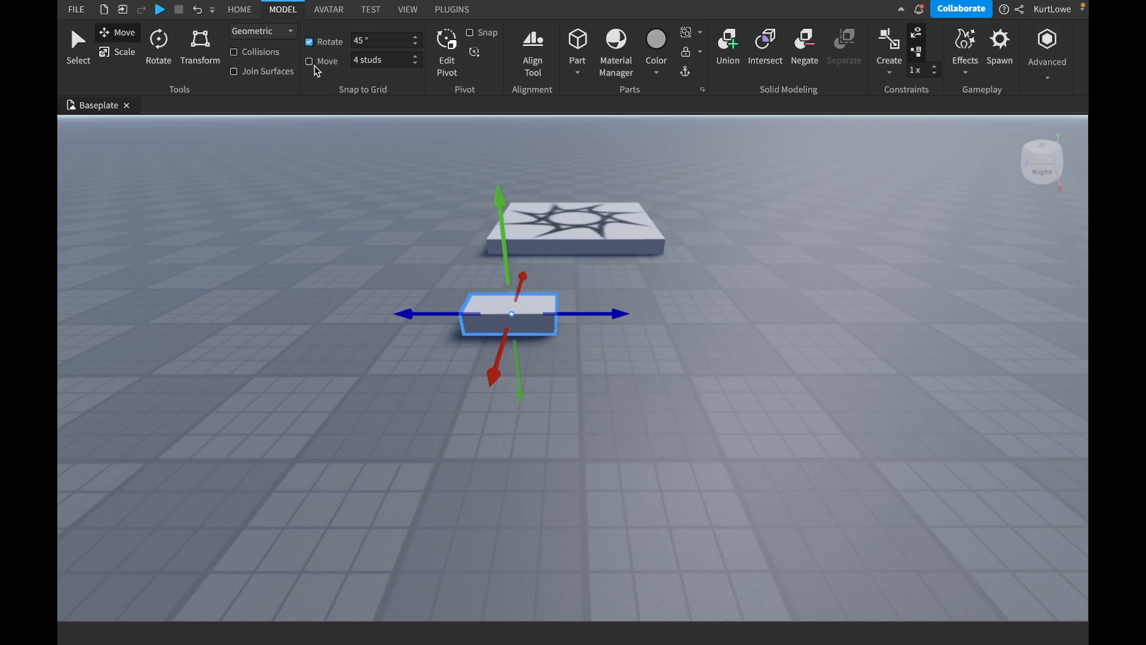
pyautogui.moveTo(588, 314); pyautogui.dragTo(678, 315)
pyautogui.moveTo(697, 316); pyautogui.dragTo(693, 310, button='right')
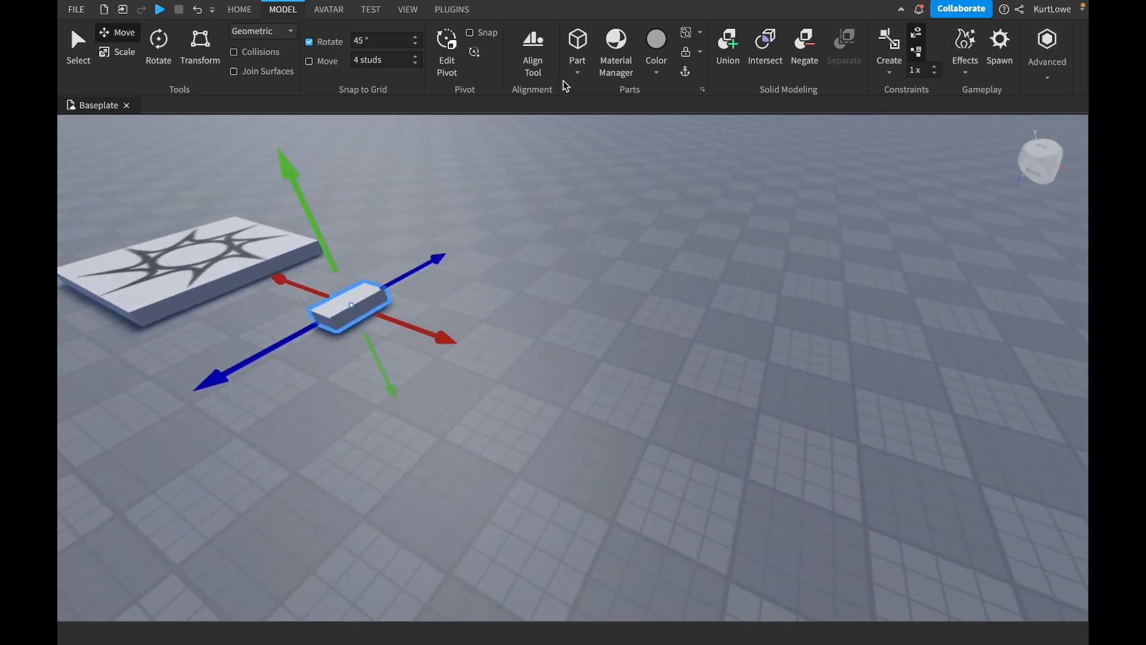
# Insert a second block and move it close to the first one.
pyautogui.click(239, 10)
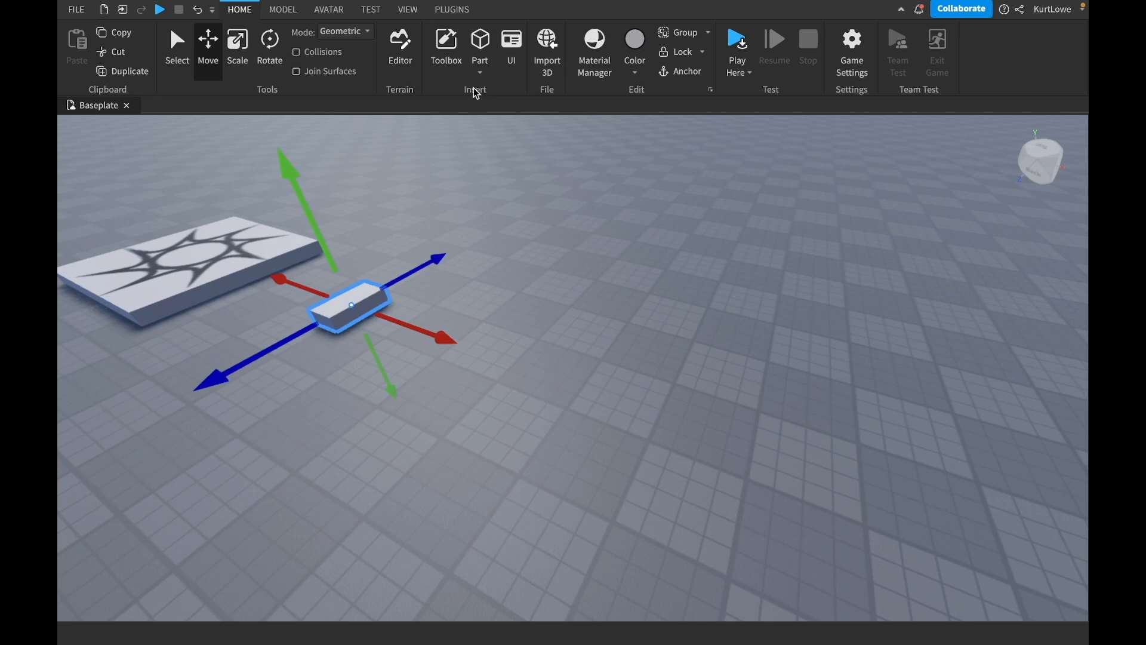
pyautogui.click(288, 12)
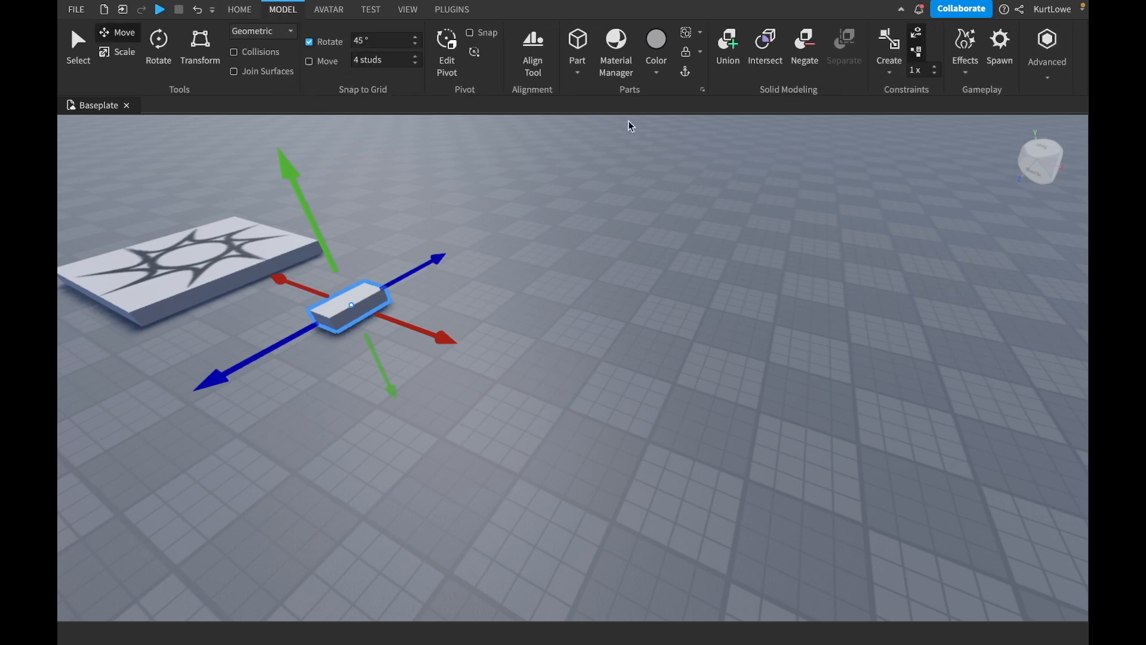
pyautogui.click(581, 47)
pyautogui.moveTo(733, 299); pyautogui.dragTo(733, 299, button='right')
pyautogui.press('w')
pyautogui.moveTo(710, 341); pyautogui.dragTo(543, 329)
pyautogui.press('a')
pyautogui.moveTo(558, 308)
pyautogui.mouseDown(button='right')
pyautogui.moveTo(571, 277)
pyautogui.moveTo(569, 321)
pyautogui.mouseUp(button='right')
pyautogui.press('a')
pyautogui.press('w')
pyautogui.press('a')
pyautogui.press('a')
pyautogui.moveTo(522, 367); pyautogui.dragTo(526, 363, button='right')
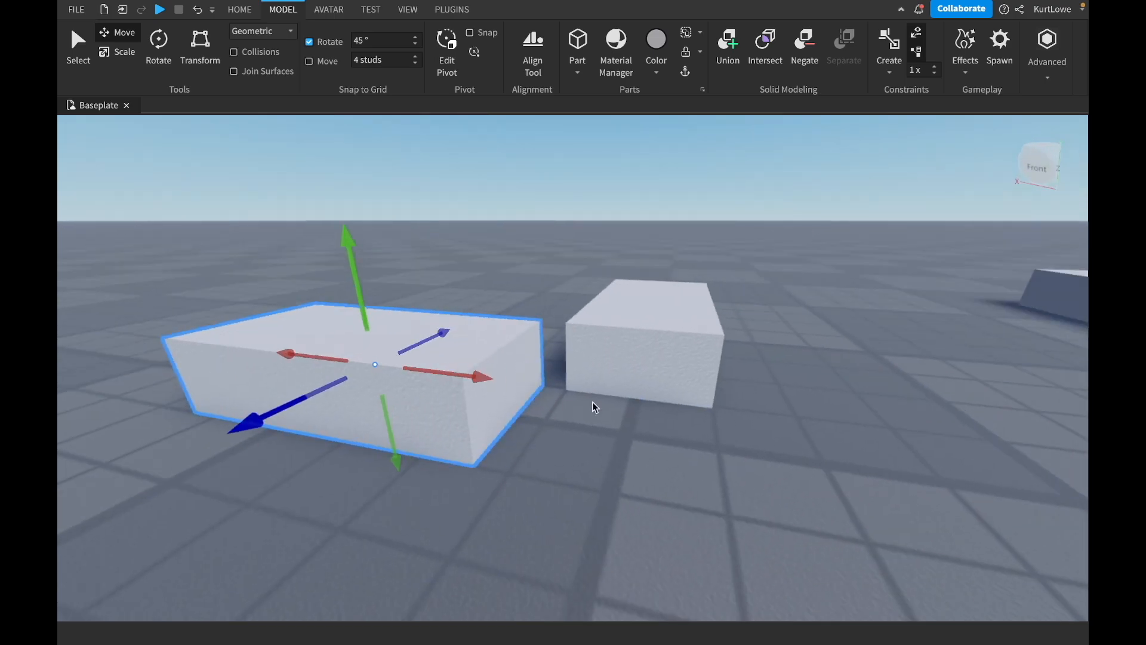
# Move the two blocks together without snapping so they meet in an L shape.
pyautogui.press('w')
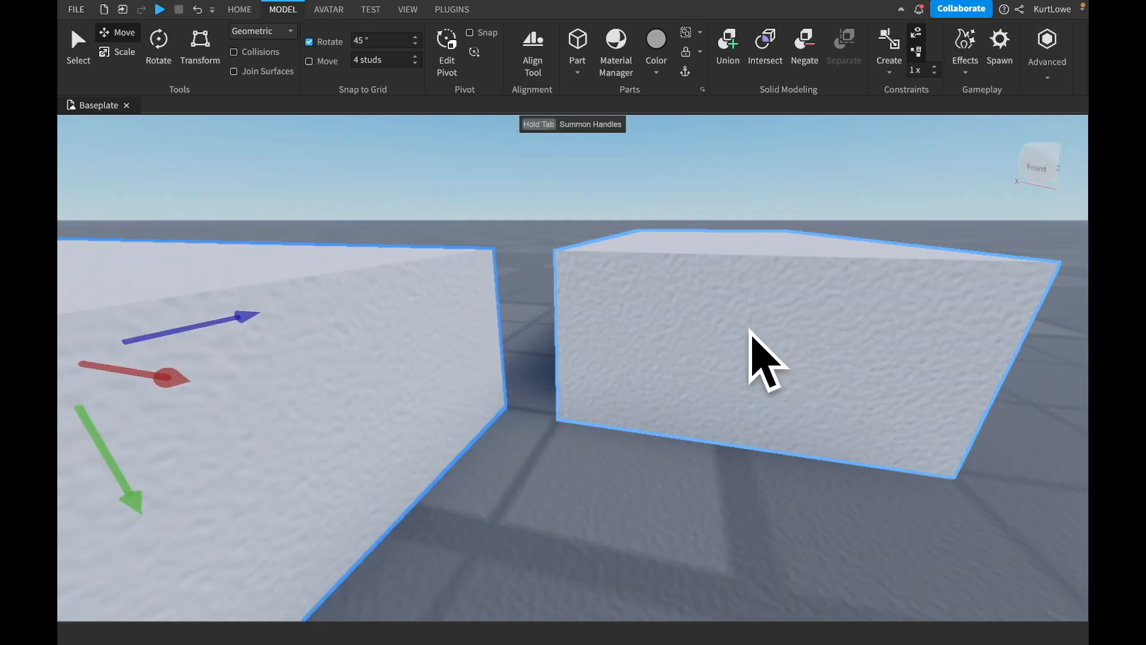
pyautogui.press('f')
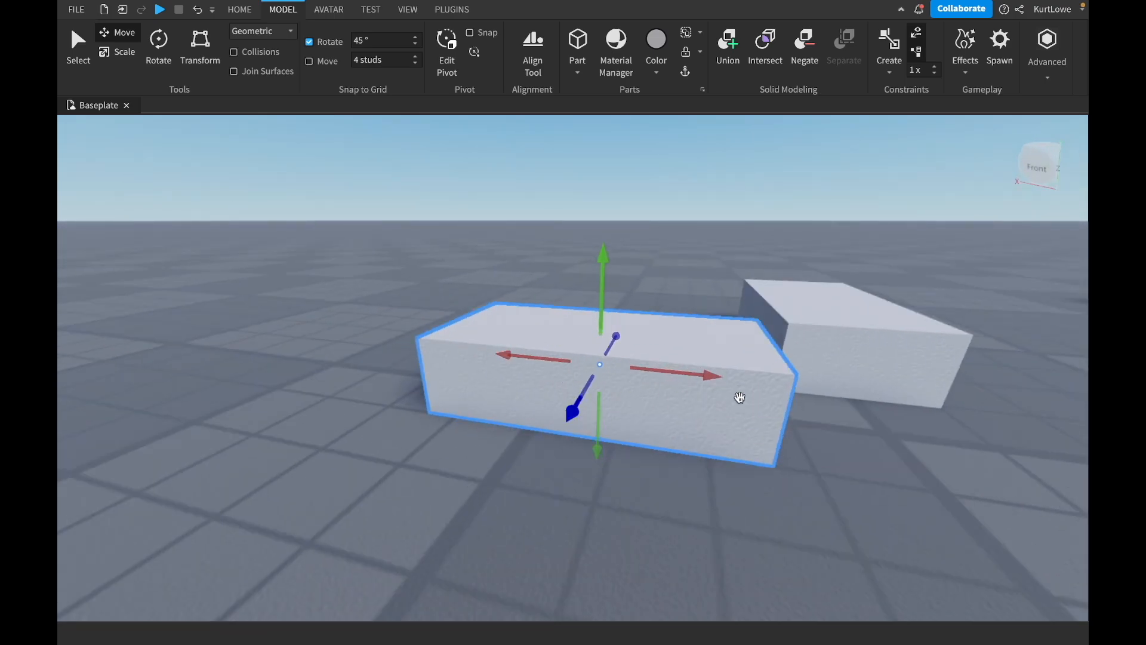
pyautogui.moveTo(772, 379); pyautogui.dragTo(773, 378, button='right')
pyautogui.press('d')
pyautogui.moveTo(590, 313); pyautogui.dragTo(732, 312)
pyautogui.moveTo(659, 287); pyautogui.dragTo(657, 286, button='right')
pyautogui.press('a')
pyautogui.press('s')
pyautogui.moveTo(521, 305); pyautogui.dragTo(549, 319)
# Nudge one block along the blue axis to line its end up with the neighbouring block's face, and deselect it.
pyautogui.click(585, 178)
pyautogui.moveTo(677, 234); pyautogui.dragTo(678, 234, button='right')
pyautogui.press('d')
pyautogui.press('w')
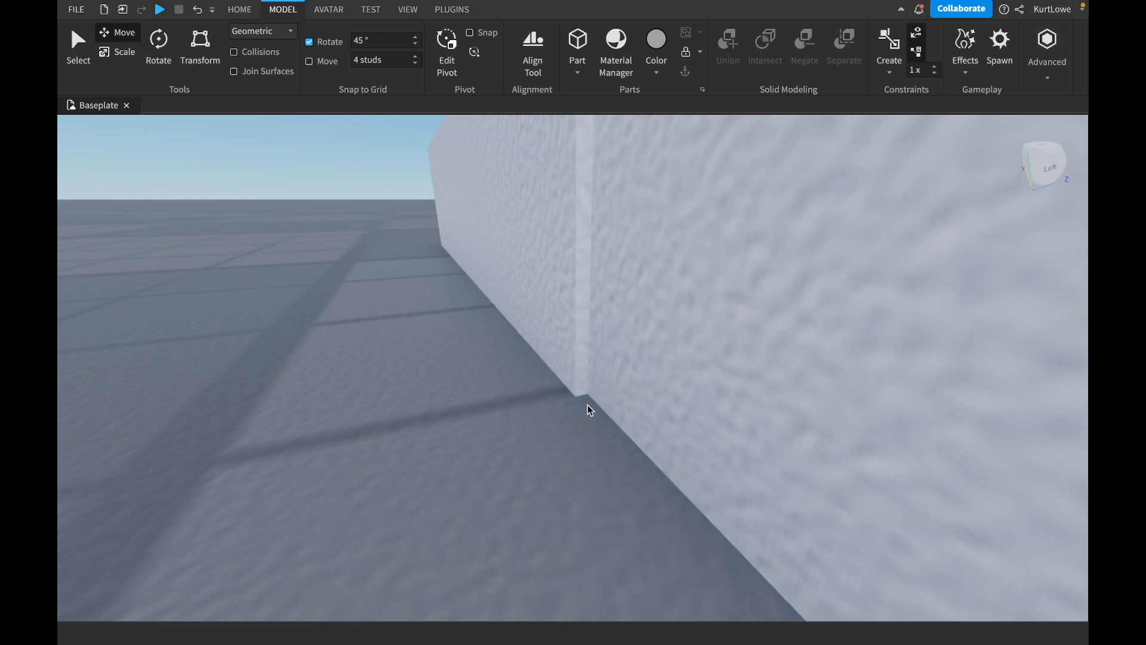
pyautogui.click(548, 253)
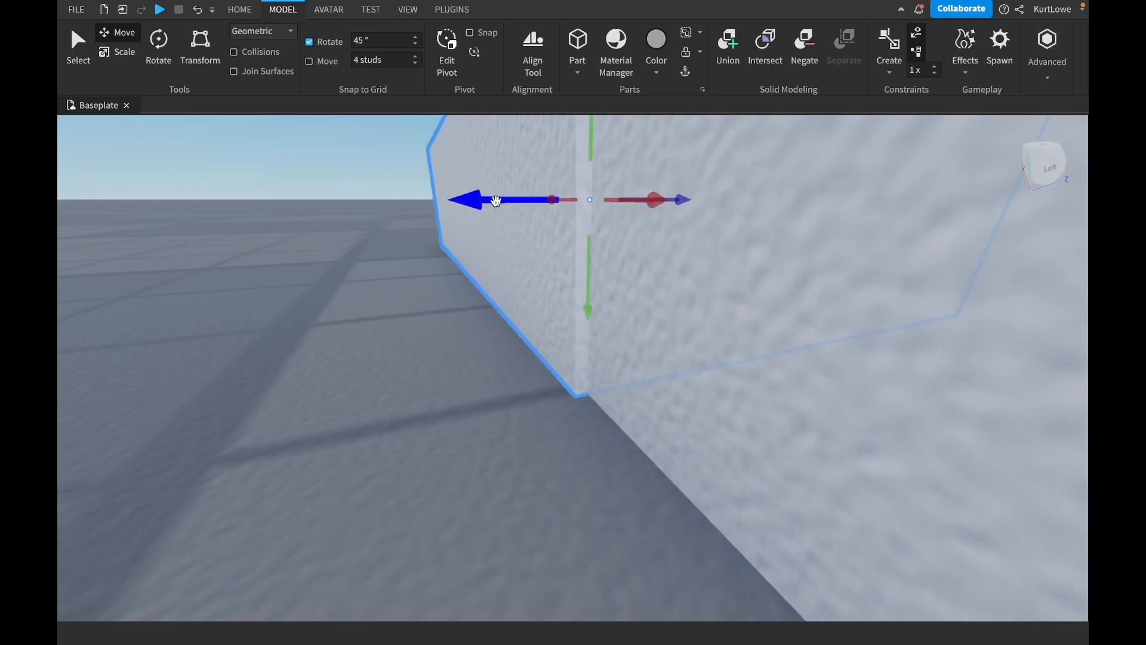
pyautogui.moveTo(482, 200); pyautogui.dragTo(483, 203)
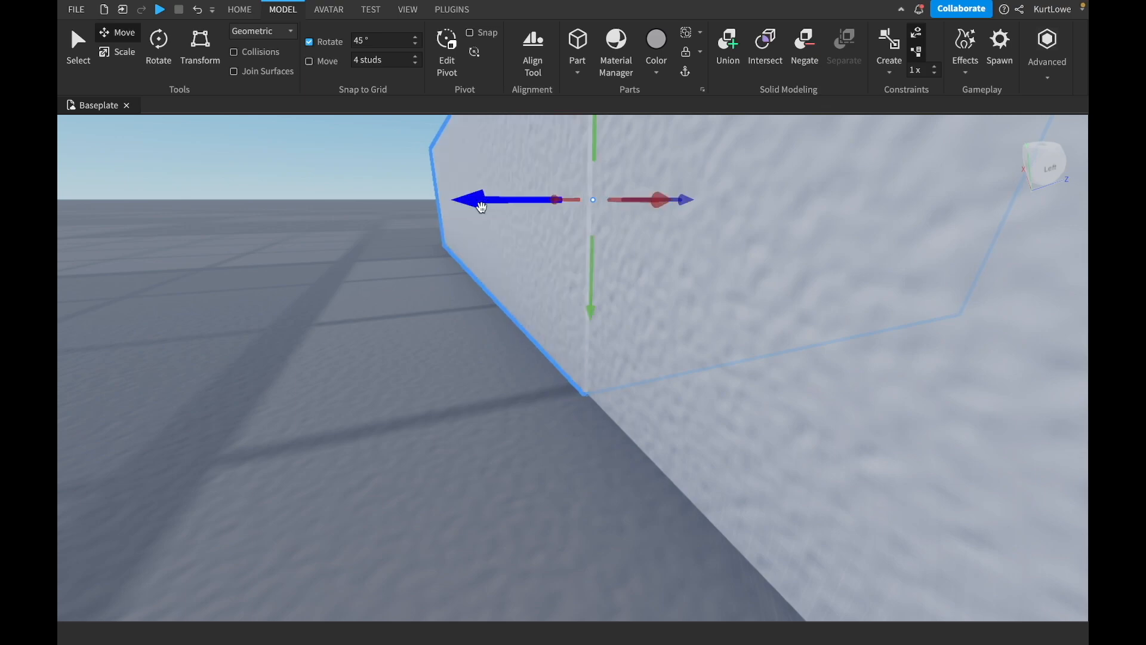
pyautogui.click(442, 356)
# Examine the joint between the two blocks from a distance and up close for any remaining misalignment.
pyautogui.moveTo(588, 343); pyautogui.dragTo(588, 343, button='right')
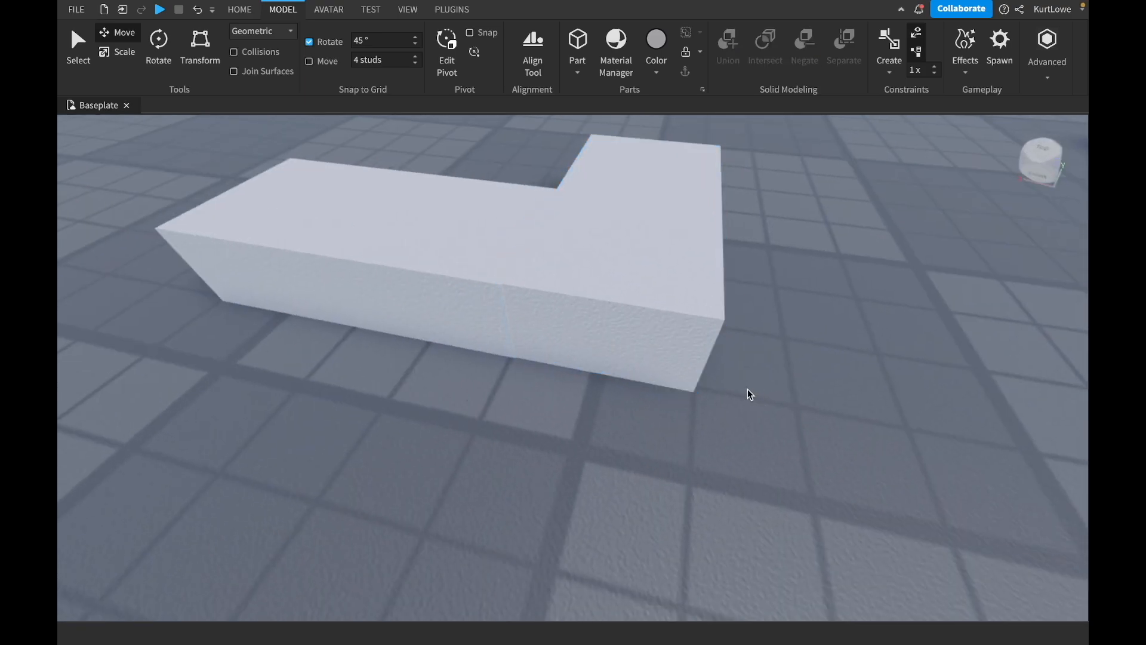
pyautogui.scroll(-5, 747, 388)
pyautogui.moveTo(763, 388); pyautogui.dragTo(762, 388, button='right')
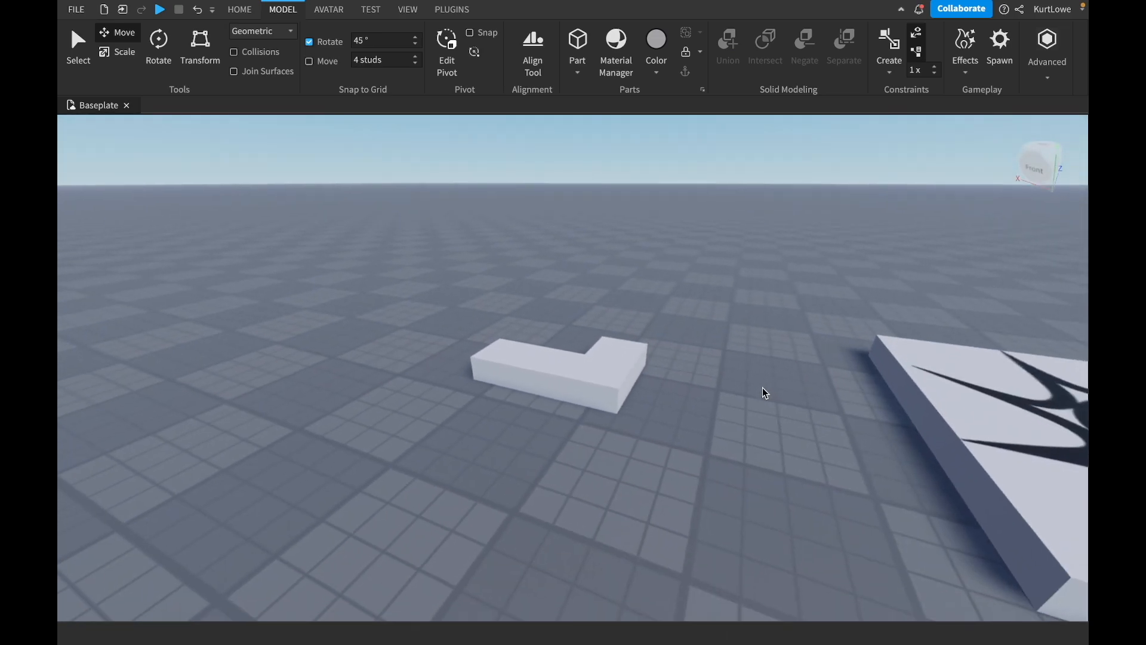
pyautogui.scroll(3, 762, 388)
pyautogui.scroll(-10, 763, 388)
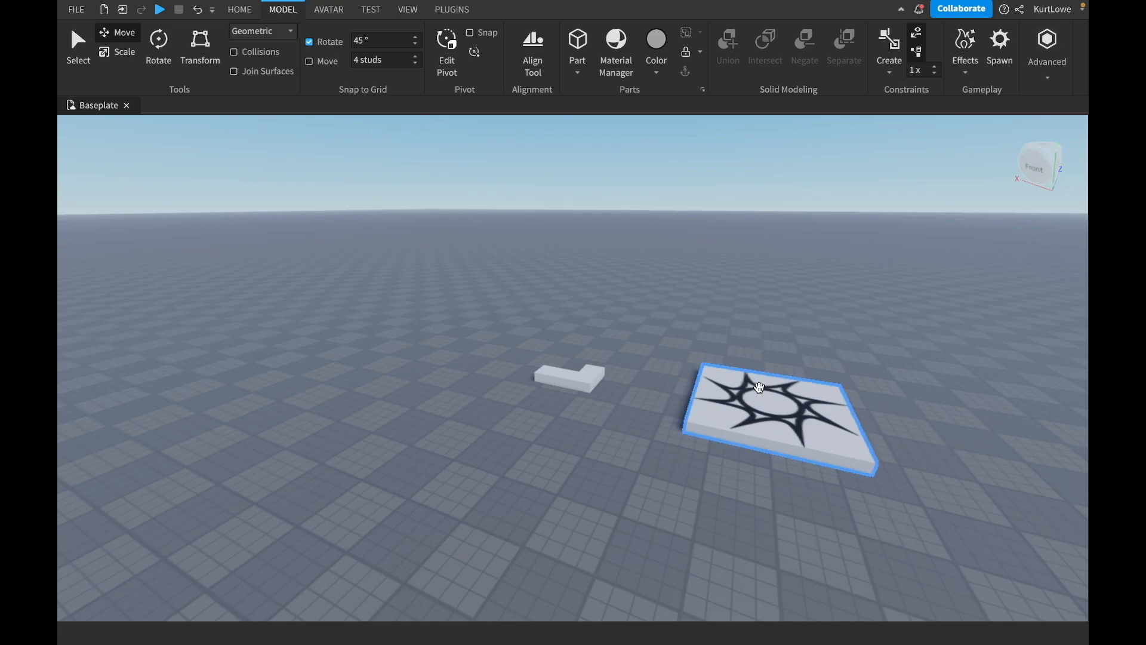
pyautogui.scroll(8, 649, 368)
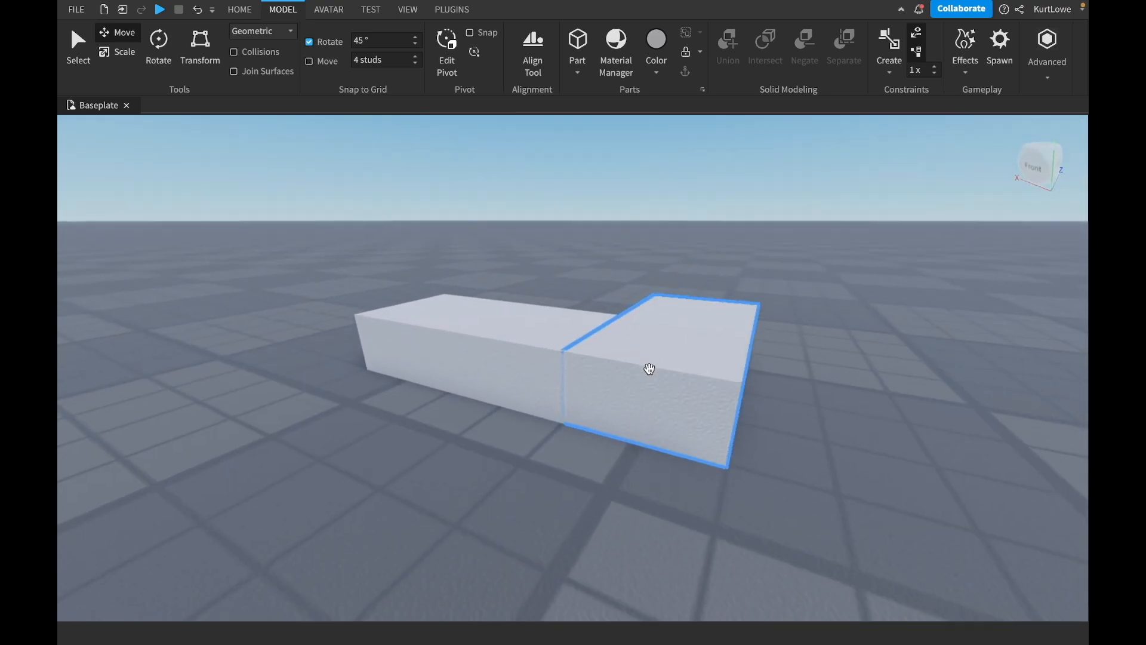
pyautogui.scroll(-5, 528, 497)
pyautogui.scroll(10, 527, 496)
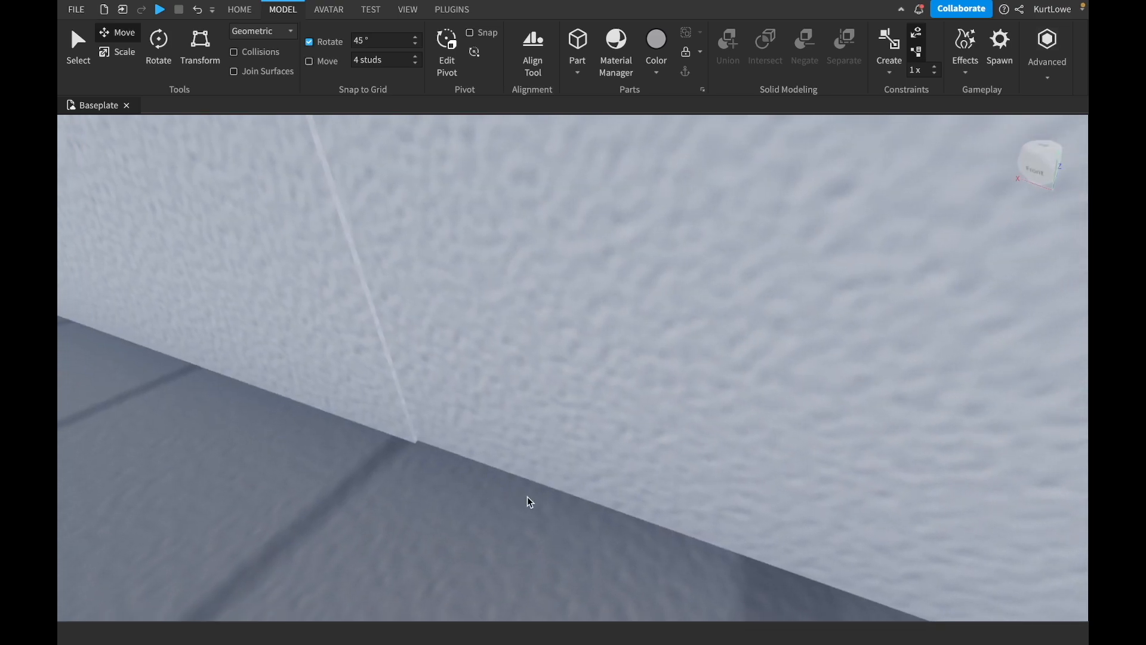
pyautogui.scroll(-10, 529, 498)
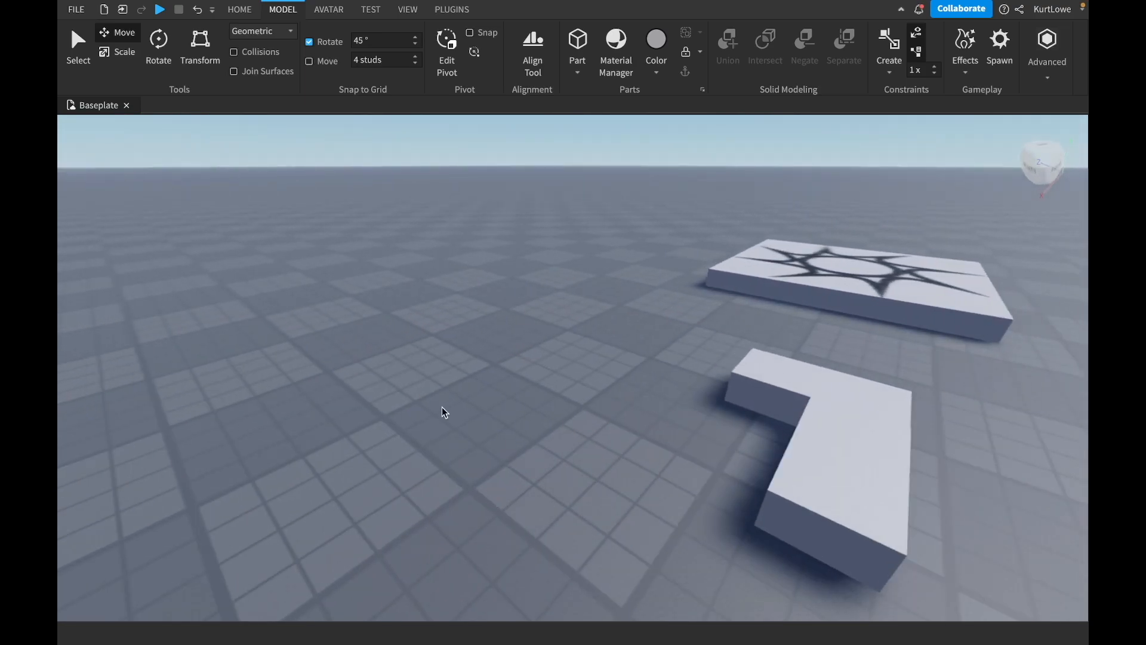
pyautogui.scroll(-4, 444, 411)
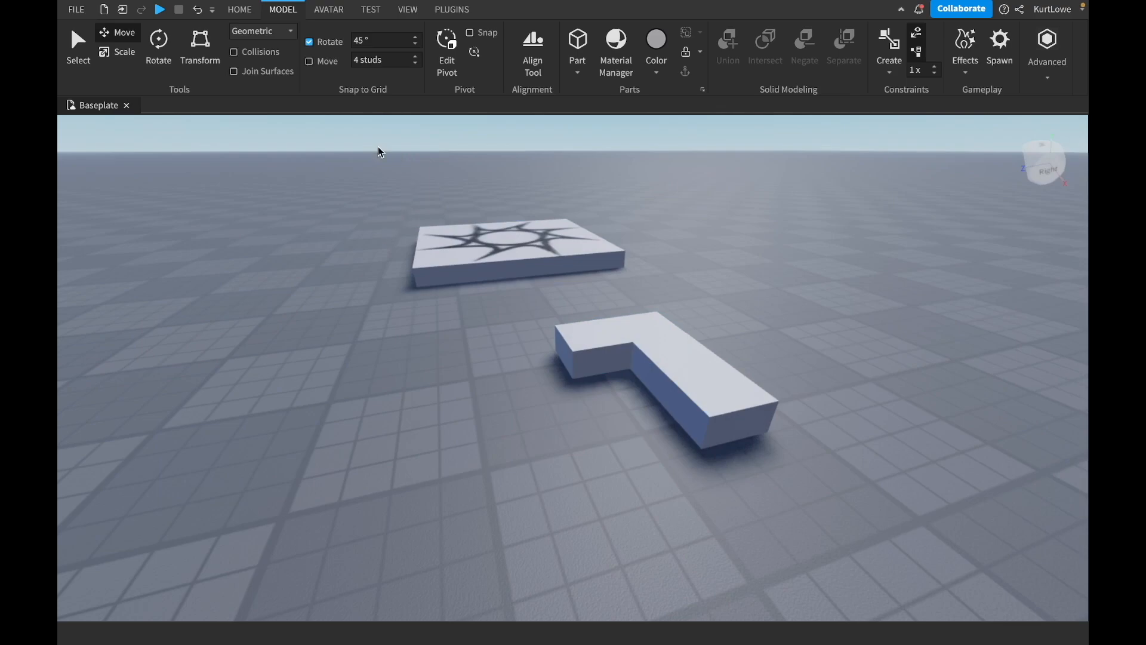
# Turn move snapping back on and set its increment to 1 stud.
pyautogui.press('a')
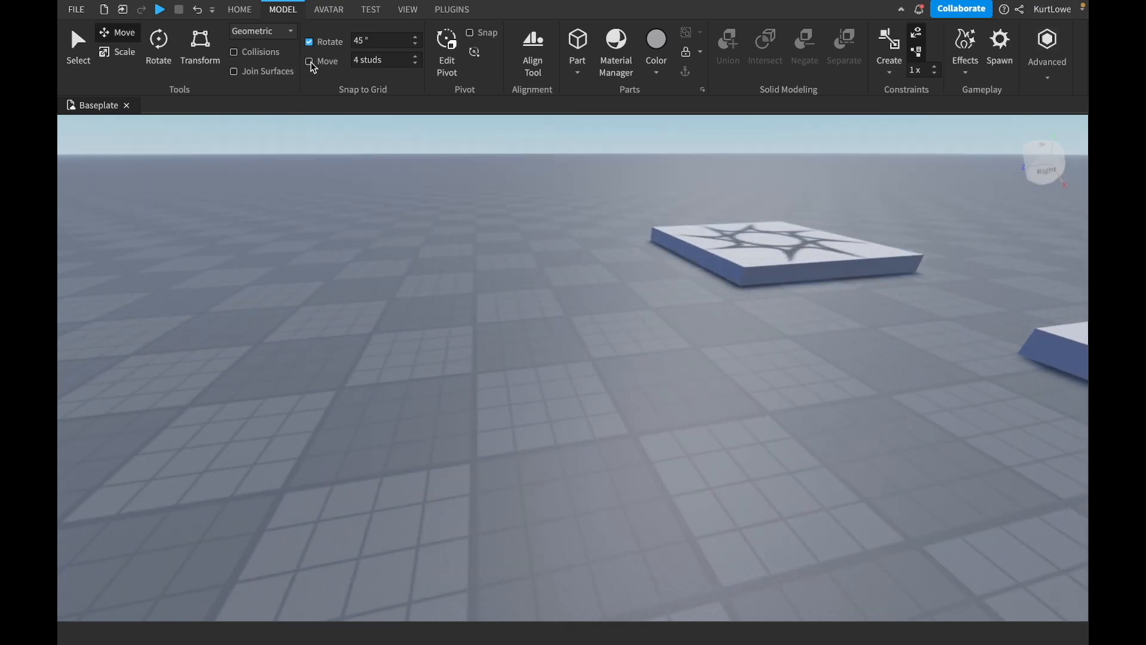
pyautogui.click(310, 62)
pyautogui.click(381, 63)
pyautogui.press('BackSpace')
pyautogui.write('1')
pyautogui.click(530, 332)
# Insert a new block on an empty area of the baseplate, duplicate it and place the copy on the ground nearby.
pyautogui.moveTo(530, 333); pyautogui.dragTo(561, 299, button='right')
pyautogui.click(578, 42)
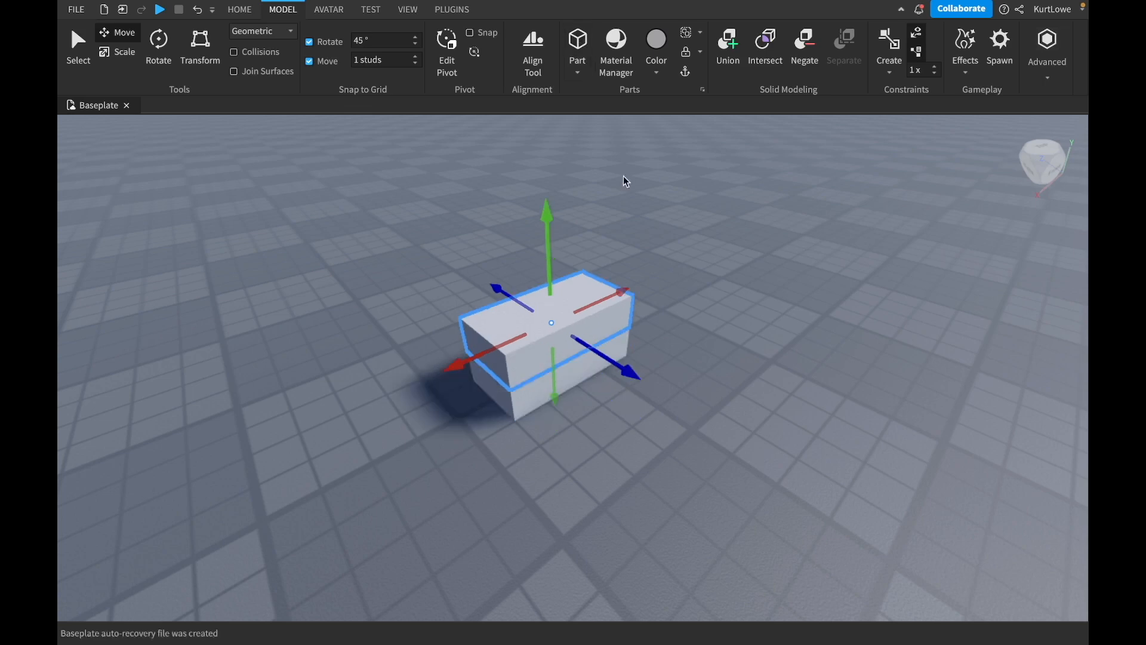
pyautogui.hotkey('ctrl', 'd')
pyautogui.moveTo(597, 314); pyautogui.dragTo(857, 407)
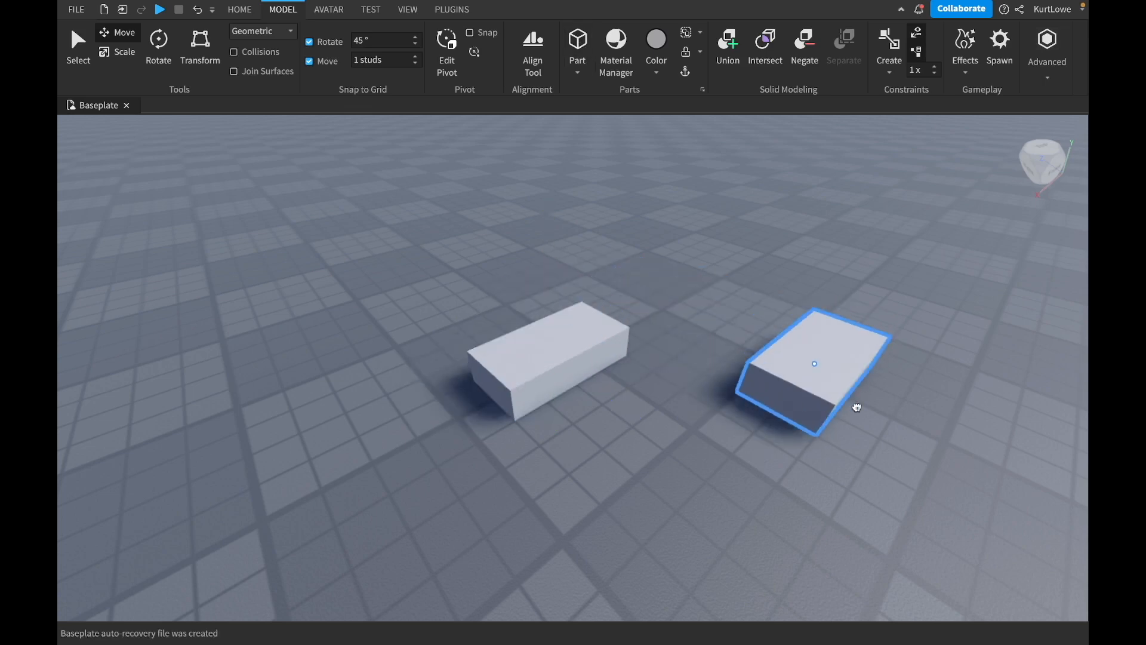
pyautogui.moveTo(648, 238); pyautogui.dragTo(647, 238, button='right')
pyautogui.press('a')
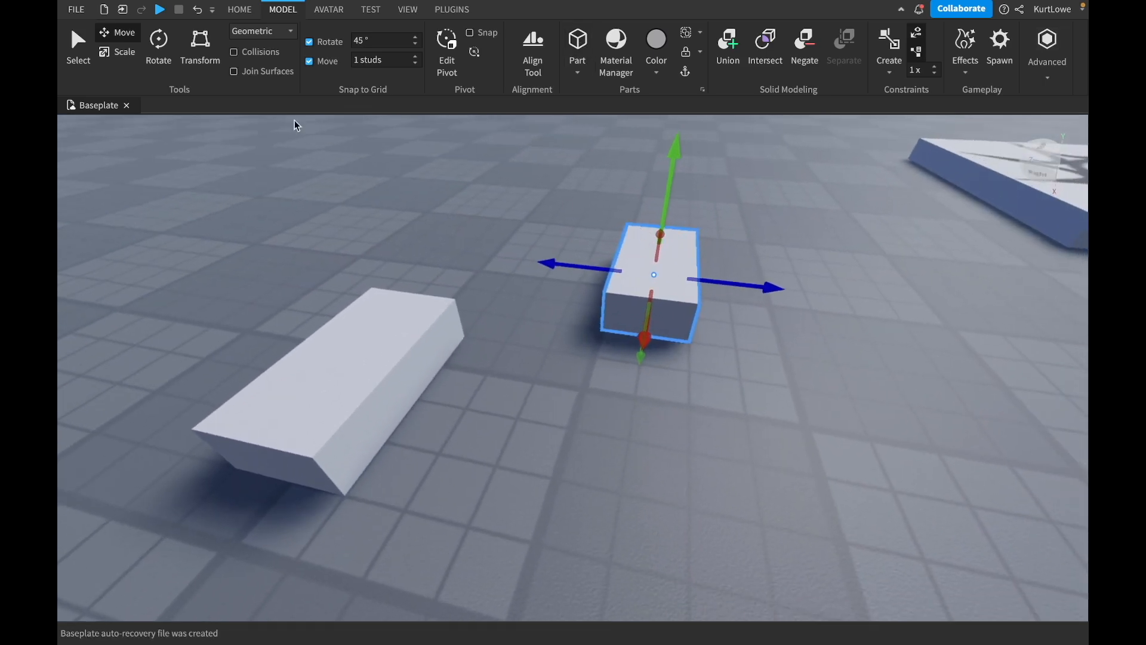
# Rotate the copied block 90° about the vertical axis, move it against the other block to form an L, and deselect it.
pyautogui.click(158, 43)
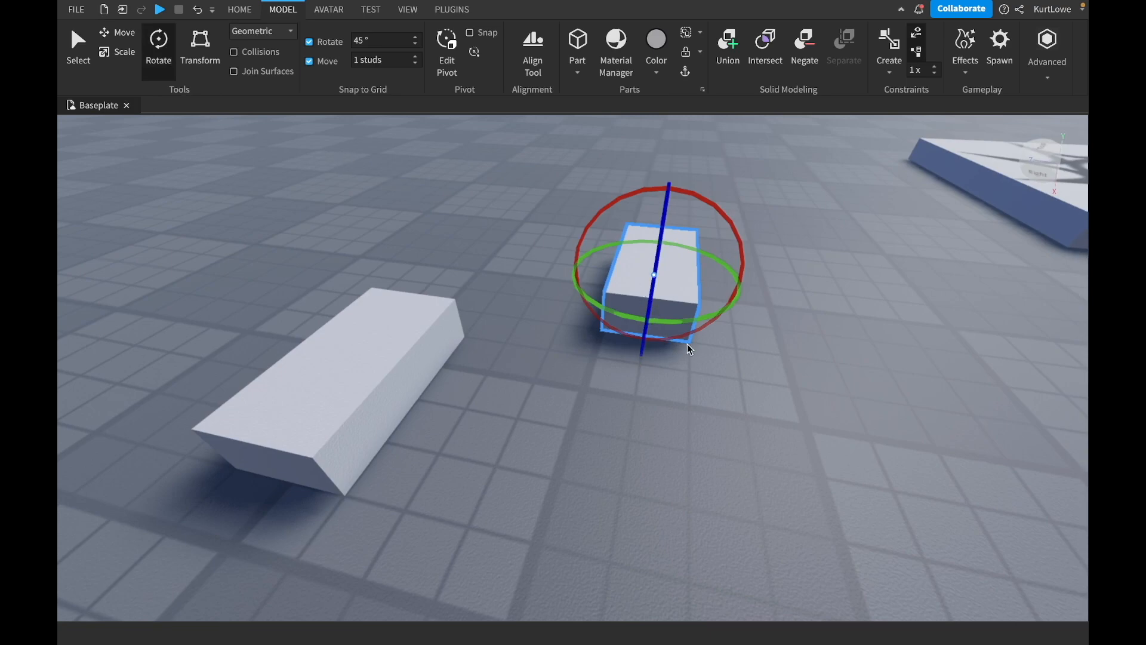
pyautogui.moveTo(677, 322); pyautogui.dragTo(573, 272)
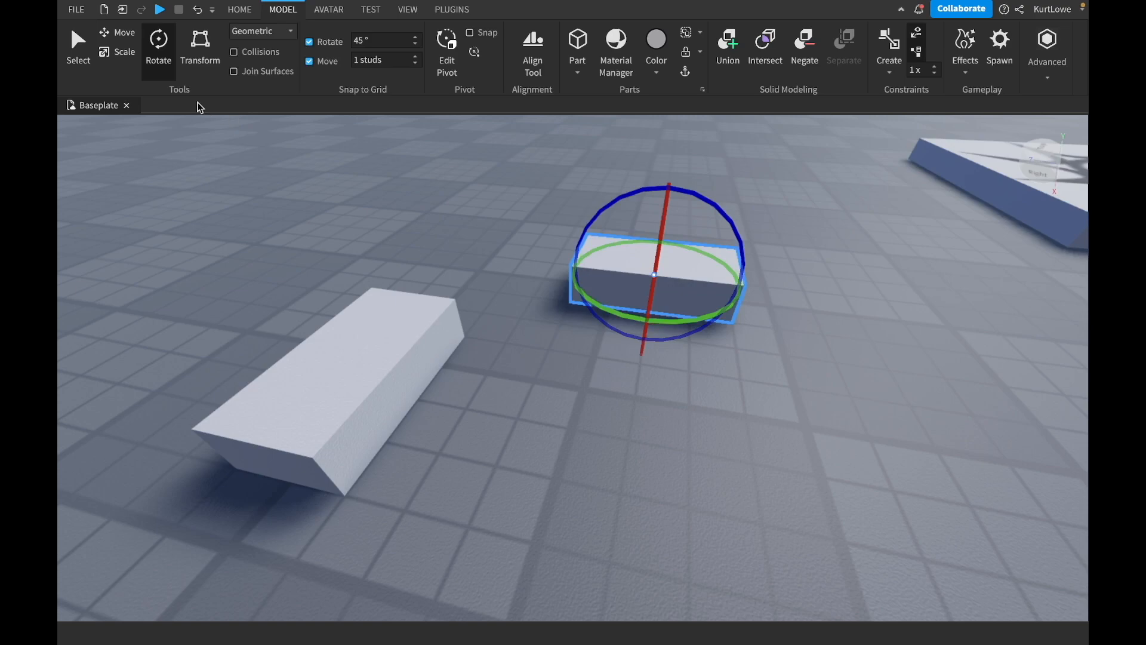
pyautogui.click(117, 33)
pyautogui.moveTo(567, 364); pyautogui.dragTo(568, 364, button='right')
pyautogui.moveTo(602, 318); pyautogui.dragTo(388, 354)
pyautogui.moveTo(715, 305); pyautogui.dragTo(714, 306, button='right')
pyautogui.moveTo(597, 410); pyautogui.dragTo(733, 406)
pyautogui.click(888, 306)
# Inspect the joint of the new L-shaped pair up close and from a distance for alignment.
pyautogui.moveTo(913, 378); pyautogui.dragTo(912, 379, button='right')
pyautogui.moveTo(806, 183); pyautogui.dragTo(806, 183, button='right')
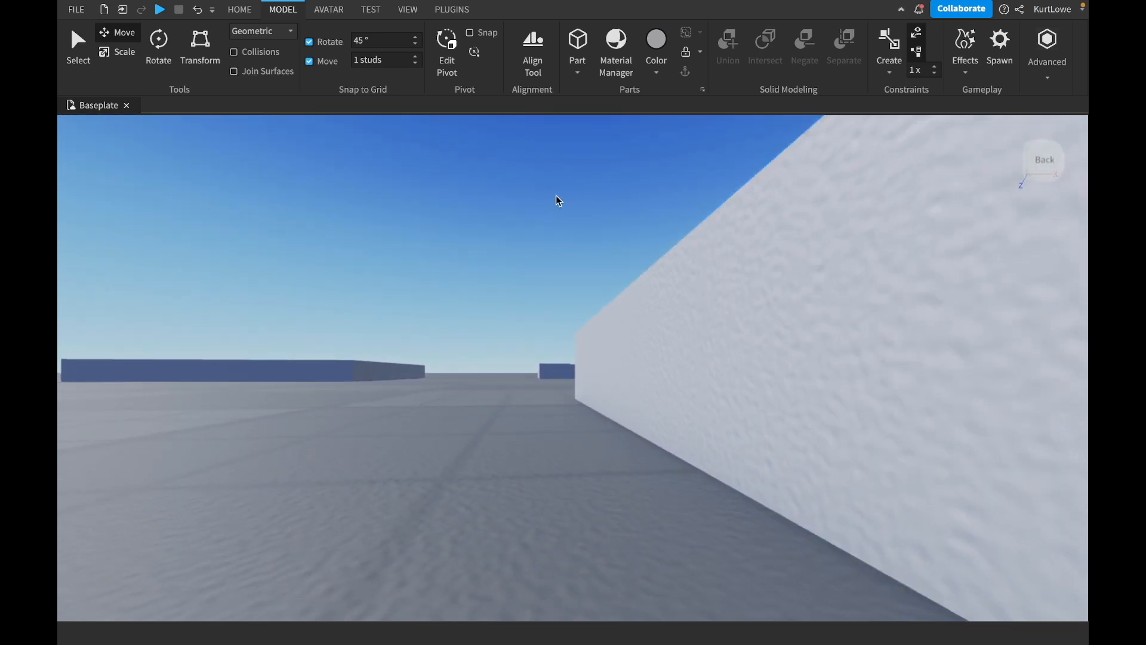
pyautogui.moveTo(556, 196); pyautogui.dragTo(555, 197, button='right')
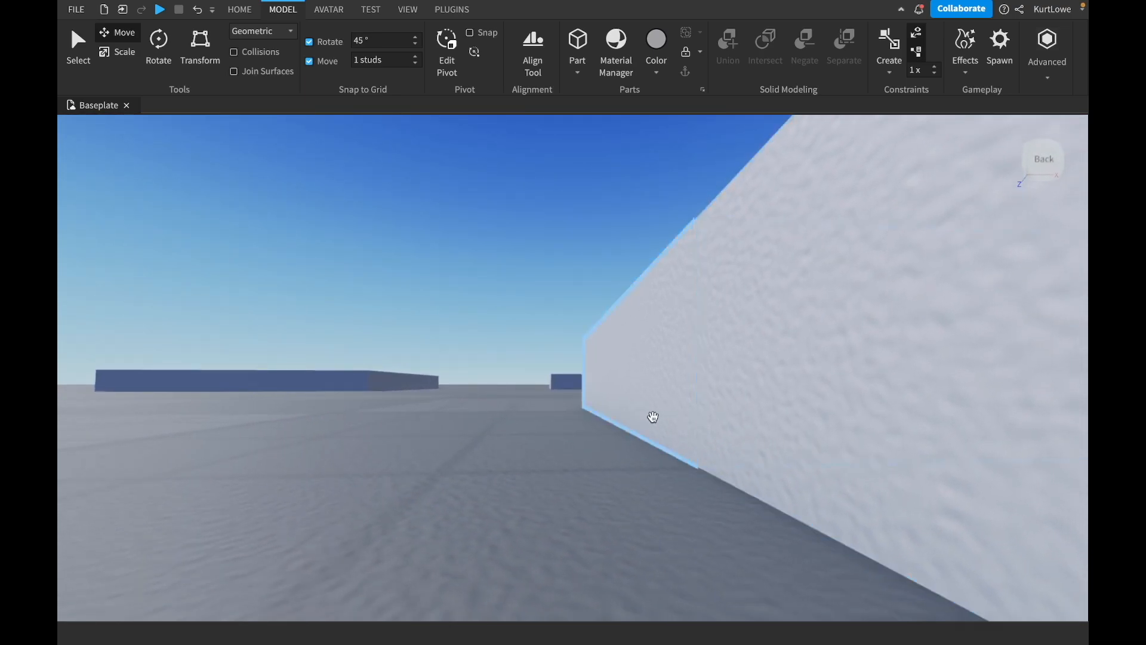
pyautogui.scroll(-10, 516, 471)
pyautogui.moveTo(516, 472); pyautogui.dragTo(515, 472, button='right')
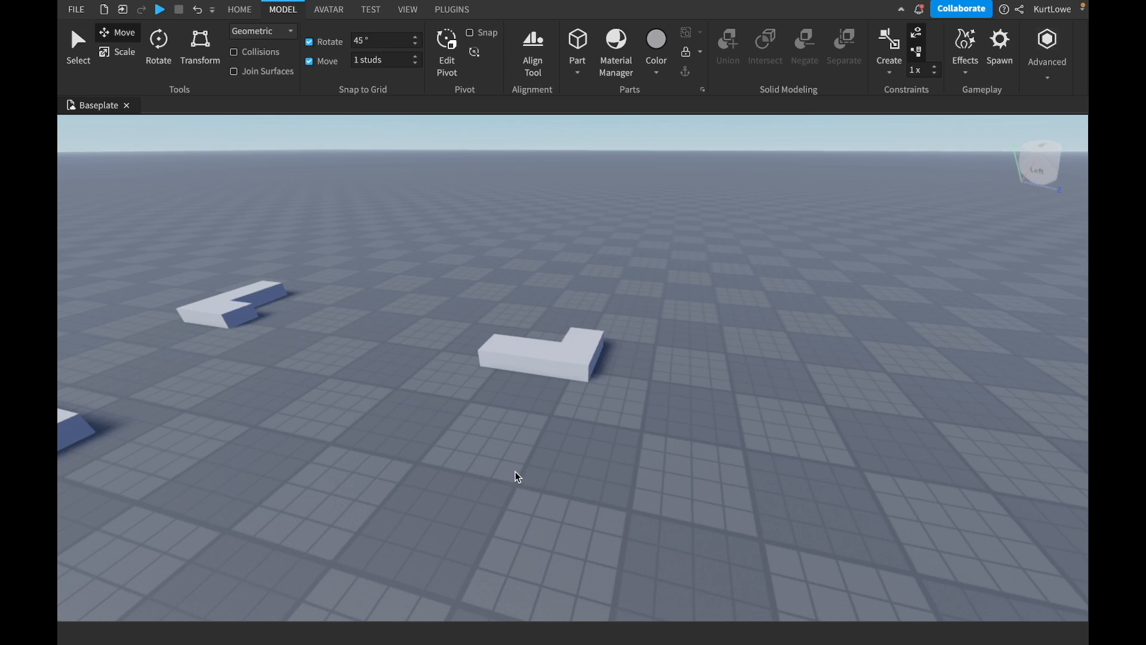
# Try smaller values, such as 0.5 studs, for the move snapping increment.
pyautogui.click(383, 63)
pyautogui.press('BackSpace')
pyautogui.write('0.5')
pyautogui.hotkey('ctrl', 'a')
pyautogui.click(383, 65)
pyautogui.press('BackSpace')
pyautogui.write('00')
pyautogui.write('1')
pyautogui.press('Return')
# Set the move snapping increment to 0.1 studs.
pyautogui.click(396, 61)
pyautogui.click(397, 60)
pyautogui.press('BackSpace')
pyautogui.press('BackSpace')
pyautogui.press('BackSpace')
pyautogui.write('1')
pyautogui.press('Return')
# Select one block of the L-shaped pair, try small moves with 0.1-stud snapping, and deselect it.
pyautogui.click(474, 218)
pyautogui.click(545, 357)
pyautogui.press('f')
pyautogui.press('w')
pyautogui.moveTo(642, 390); pyautogui.dragTo(640, 394, button='right')
pyautogui.moveTo(574, 156); pyautogui.dragTo(573, 183)
pyautogui.press('s')
pyautogui.moveTo(514, 369); pyautogui.dragTo(514, 372, button='right')
pyautogui.click(717, 420)
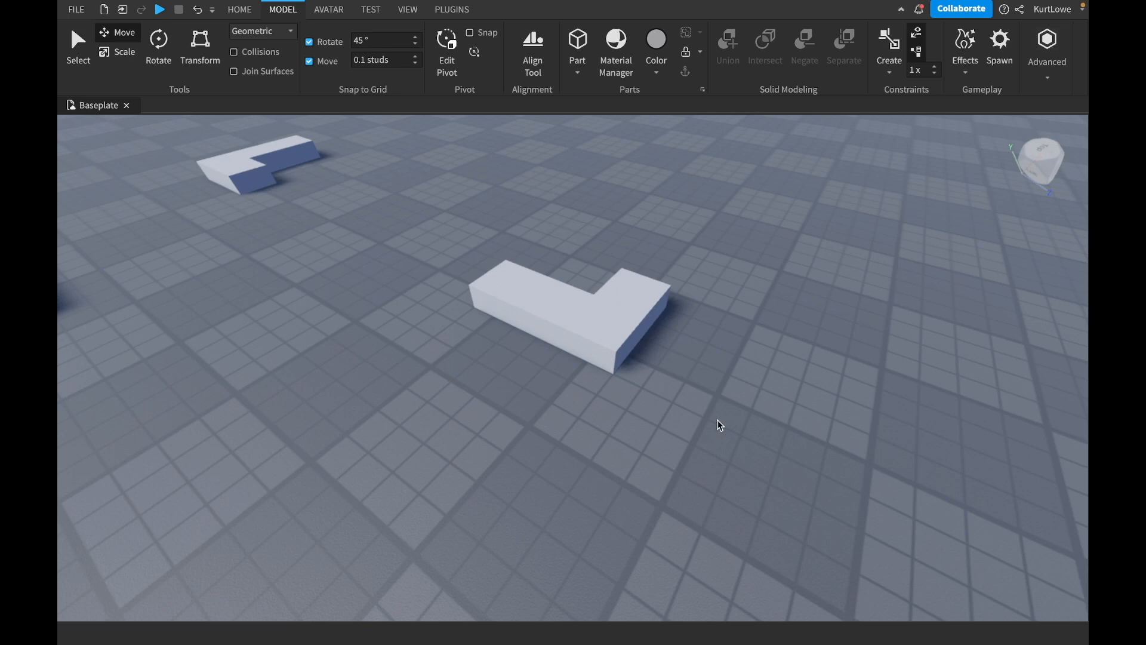
# Set the move snapping increment to 1 stud.
pyautogui.click(382, 60)
pyautogui.write('1')
pyautogui.press('Return')
# Select the long block of the L with the Rotate tool and try rotating it with 45° snapping.
pyautogui.click(158, 48)
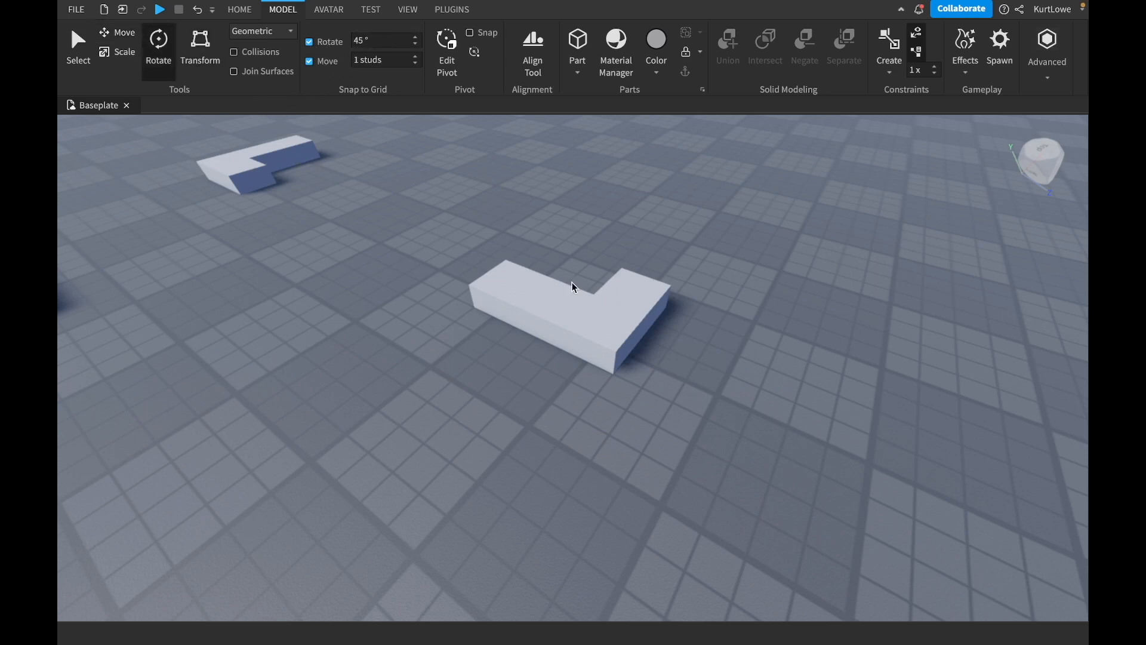
pyautogui.click(539, 295)
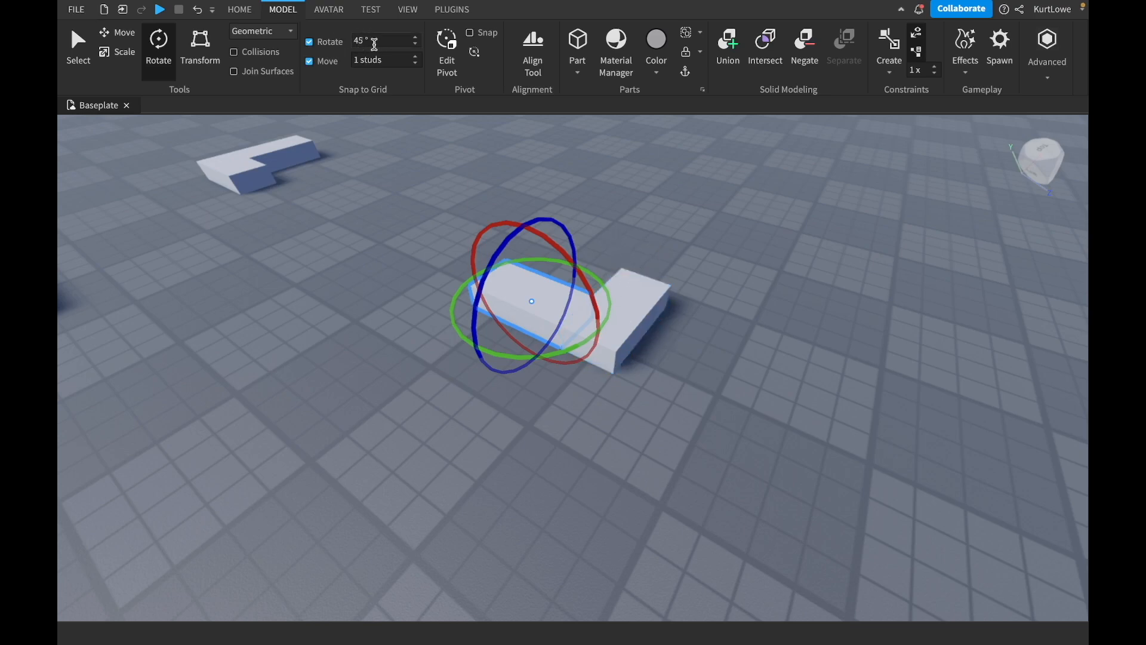
pyautogui.moveTo(676, 231); pyautogui.dragTo(676, 232, button='right')
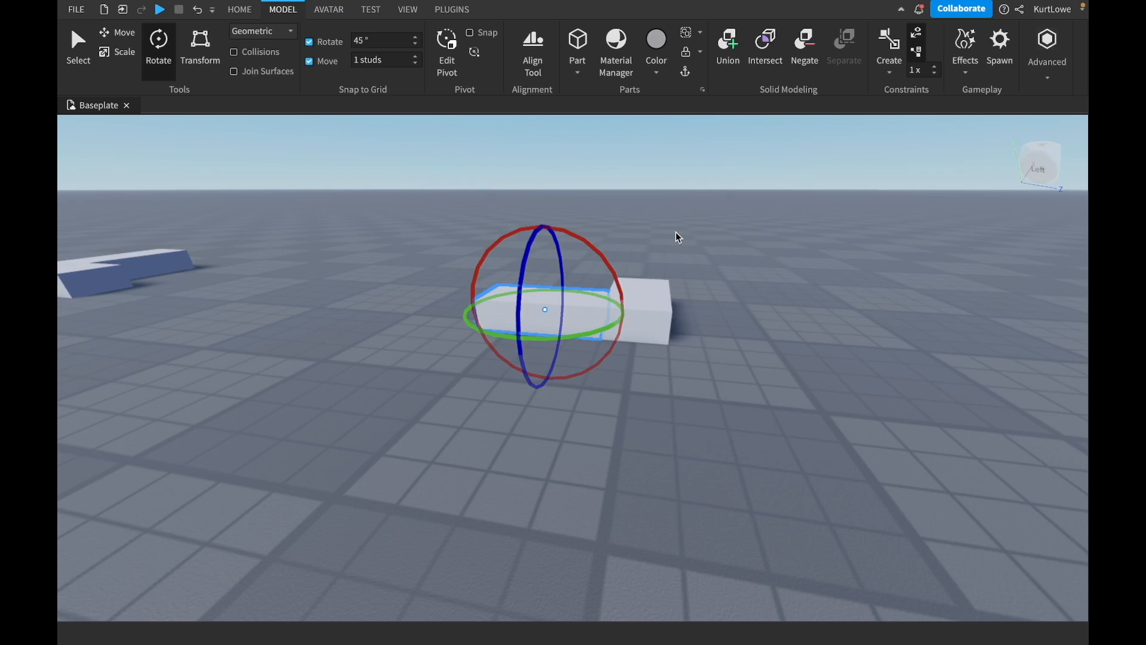
pyautogui.moveTo(565, 229); pyautogui.dragTo(532, 235)
# Set the rotation snapping increment to 5° and try rotating the selected block about the red axis.
pyautogui.click(394, 46)
pyautogui.press('BackSpace')
pyautogui.write('5')
pyautogui.moveTo(578, 229); pyautogui.dragTo(593, 205)
pyautogui.moveTo(605, 205); pyautogui.dragTo(604, 206, button='right')
pyautogui.press('w')
pyautogui.press('w')
pyautogui.moveTo(512, 210); pyautogui.dragTo(510, 203)
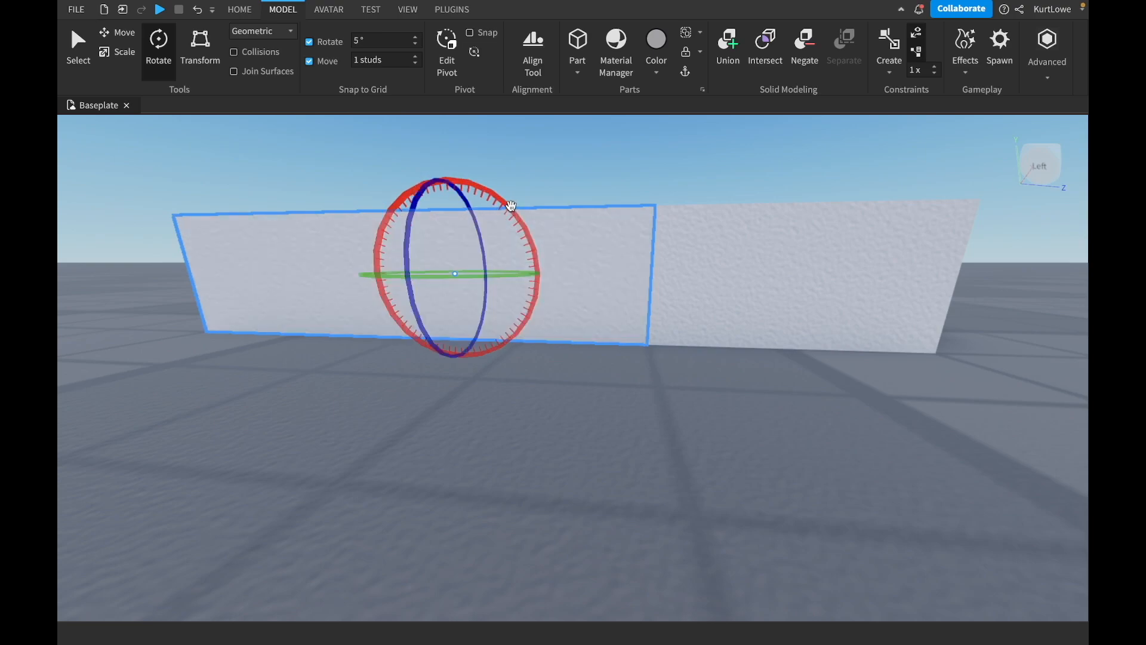
# Set the rotation snapping increment to 17° and try rotating the selected block about the red axis.
pyautogui.click(386, 38)
pyautogui.write('7')
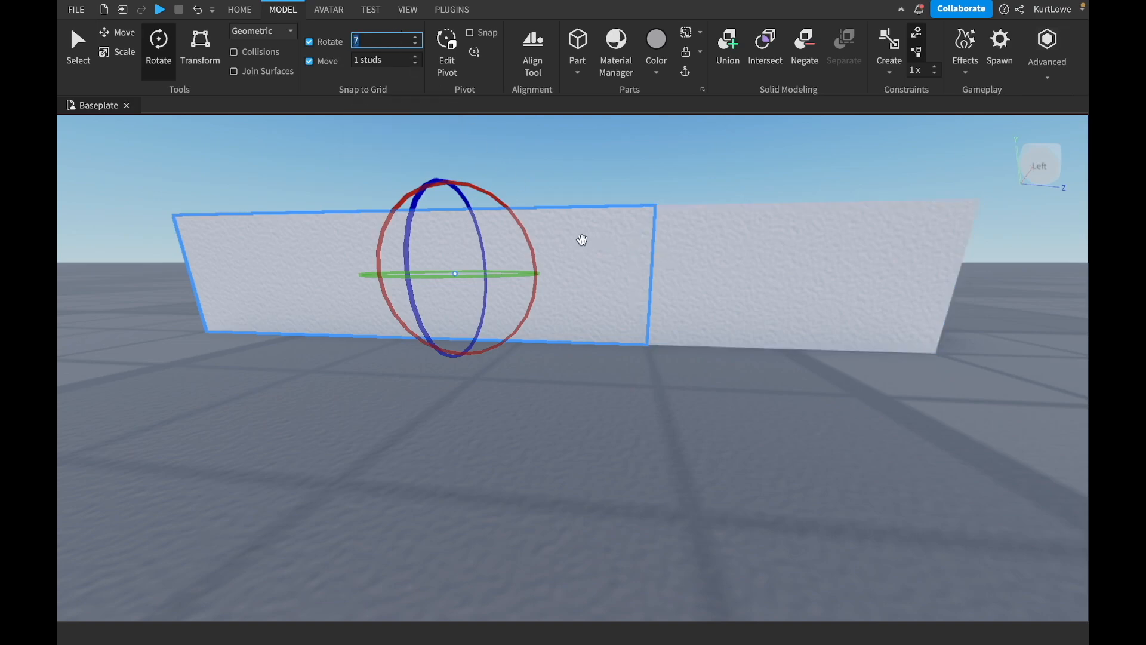
pyautogui.write('17')
pyautogui.moveTo(439, 179); pyautogui.dragTo(482, 188)
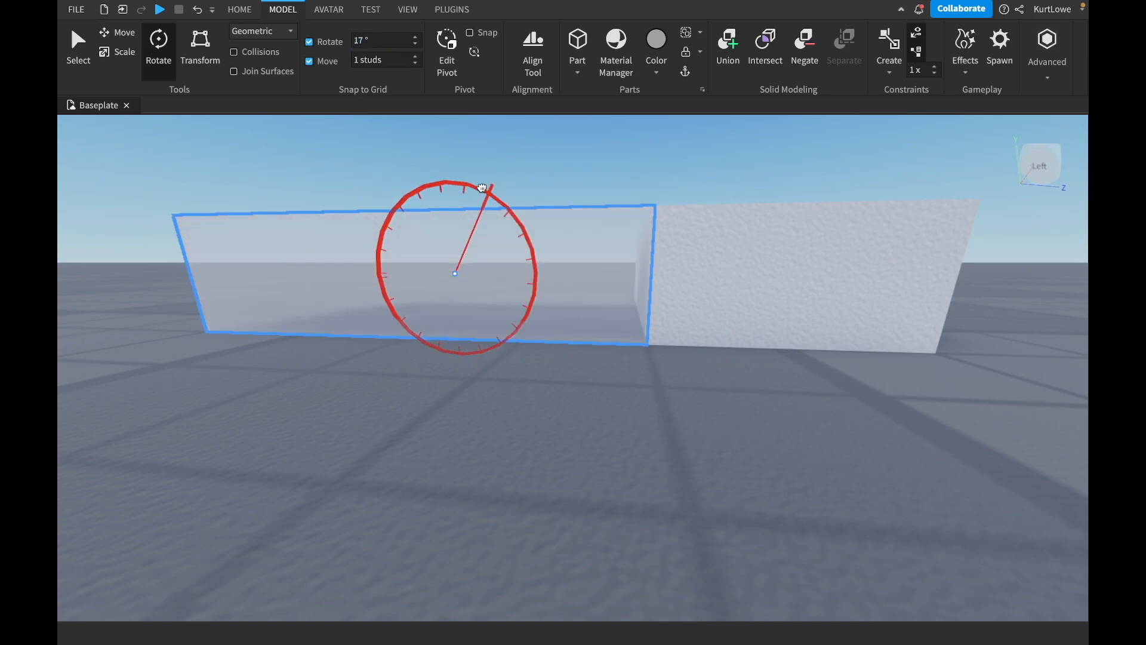
pyautogui.moveTo(482, 187)
pyautogui.mouseDown()
pyautogui.moveTo(384, 184)
pyautogui.moveTo(373, 278)
pyautogui.moveTo(380, 249)
pyautogui.moveTo(467, 197)
pyautogui.moveTo(483, 201)
pyautogui.mouseUp()
pyautogui.moveTo(578, 142); pyautogui.dragTo(578, 142, button='right')
pyautogui.scroll(-5, 578, 142)
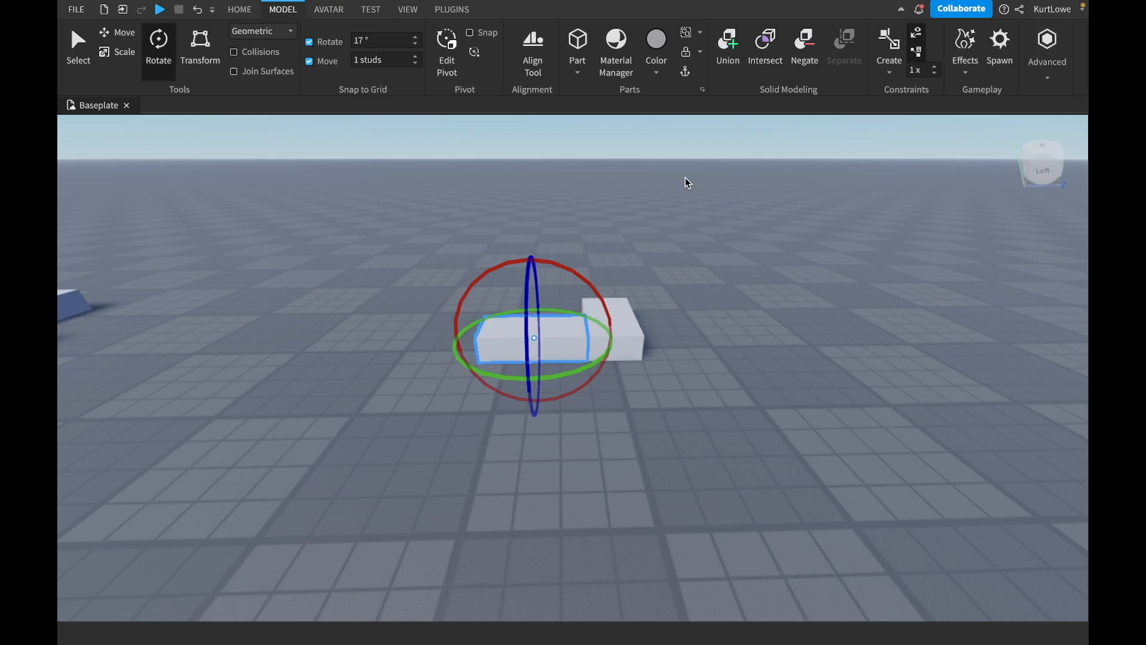
# Set the rotation snapping increment to 22.5° and try rotating the selected block about the red axis.
pyautogui.click(399, 39)
pyautogui.write('45')
pyautogui.write('22.5')
pyautogui.press('Return')
pyautogui.moveTo(563, 263)
pyautogui.mouseDown()
pyautogui.moveTo(586, 277)
pyautogui.moveTo(588, 307)
pyautogui.moveTo(552, 387)
pyautogui.moveTo(594, 302)
pyautogui.moveTo(573, 261)
pyautogui.mouseUp()
# Change the rotation snapping increment to 10°, finally to 5°, and deselect the block.
pyautogui.click(388, 40)
pyautogui.write('10')
pyautogui.press('Return')
pyautogui.write('5')
pyautogui.press('Return')
pyautogui.click(542, 193)
pyautogui.moveTo(707, 270); pyautogui.dragTo(707, 271, button='right')
pyautogui.press('s')
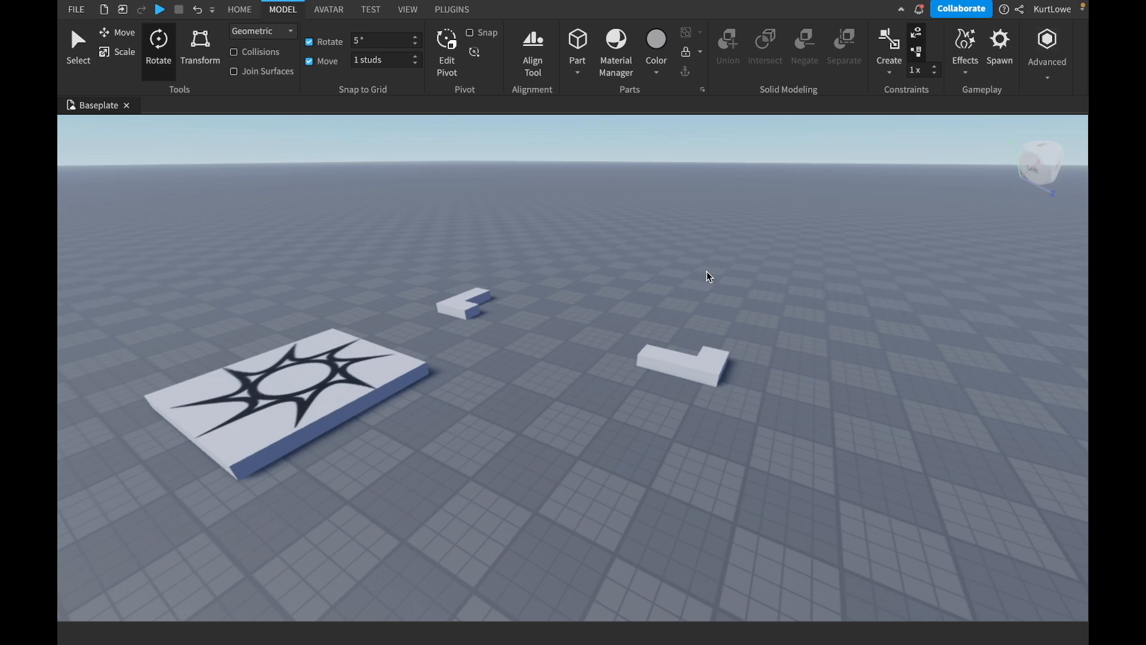
# Move the long block of the L 1 stud along the blue axis so it overlaps its neighbour, and deselect it.
pyautogui.click(121, 40)
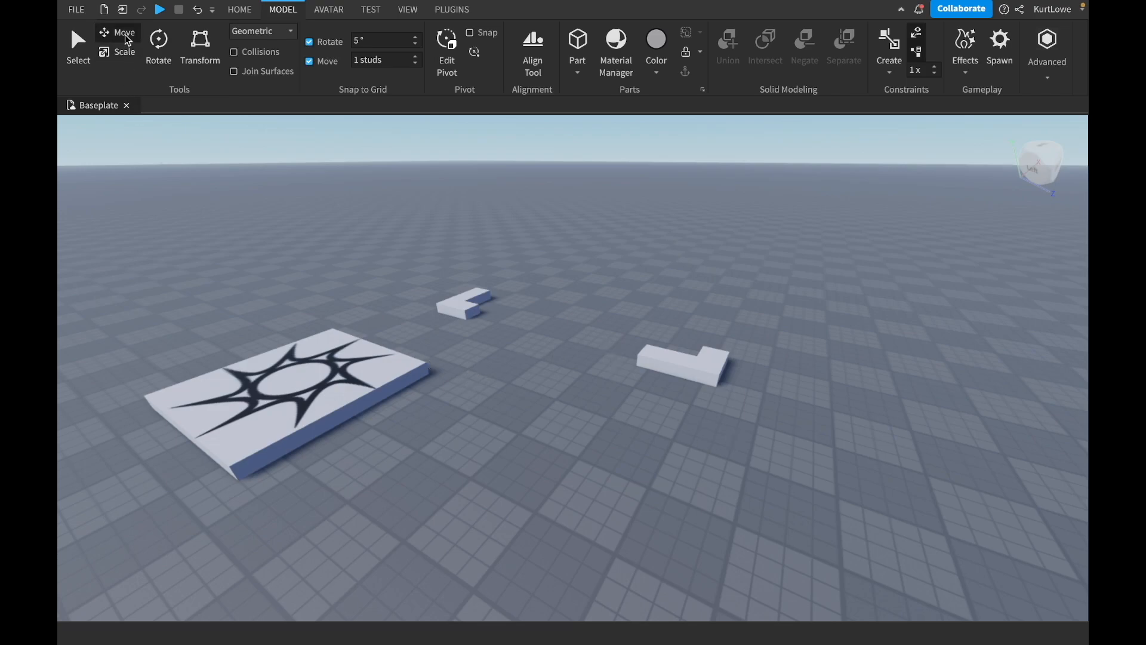
pyautogui.click(650, 370)
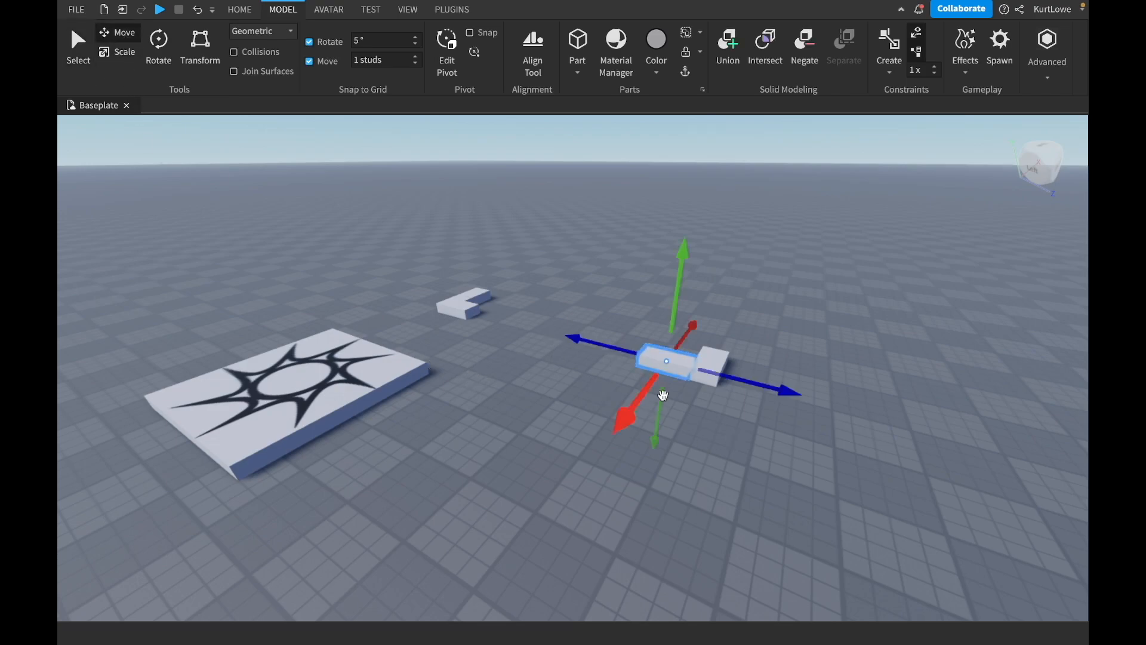
pyautogui.moveTo(723, 459); pyautogui.dragTo(724, 459, button='right')
pyautogui.press('w')
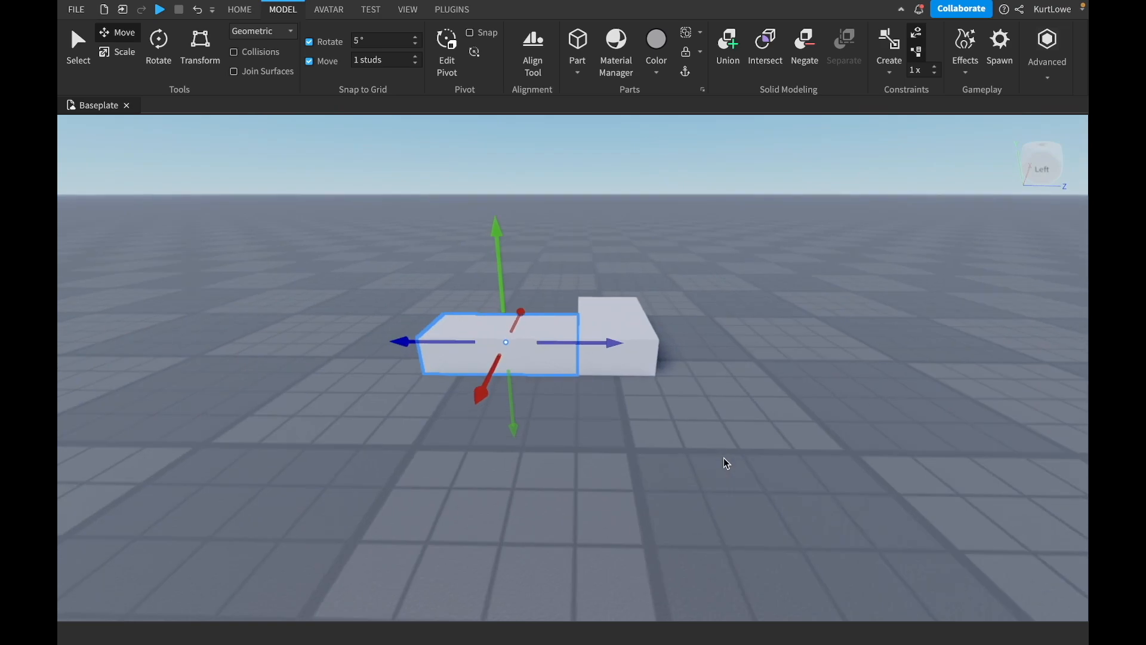
pyautogui.moveTo(595, 343); pyautogui.dragTo(622, 343)
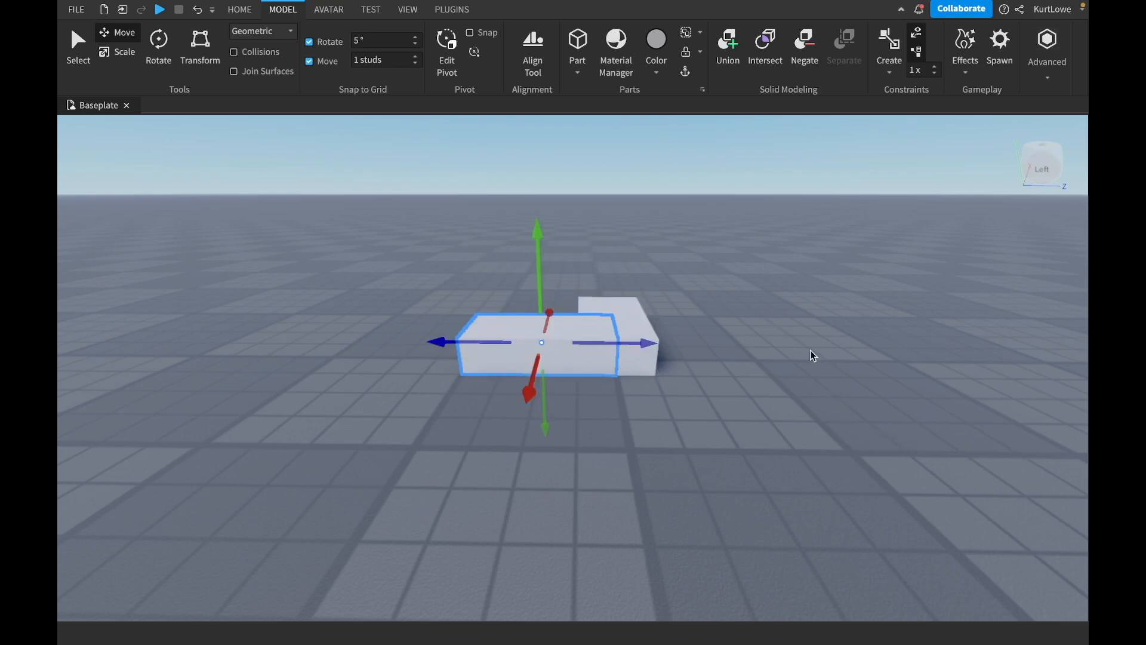
pyautogui.click(755, 223)
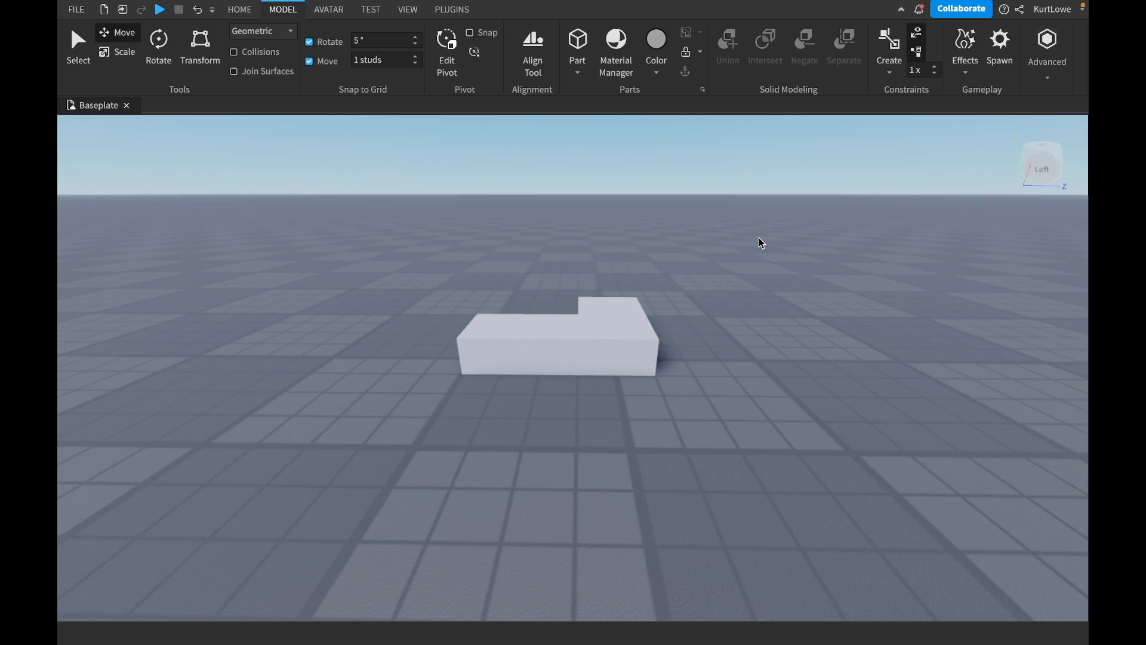
# Examine the overlapping blocks from several angles to see how they intersect with collisions off.
pyautogui.moveTo(650, 259); pyautogui.dragTo(650, 259, button='right')
pyautogui.press('w')
pyautogui.press('w')
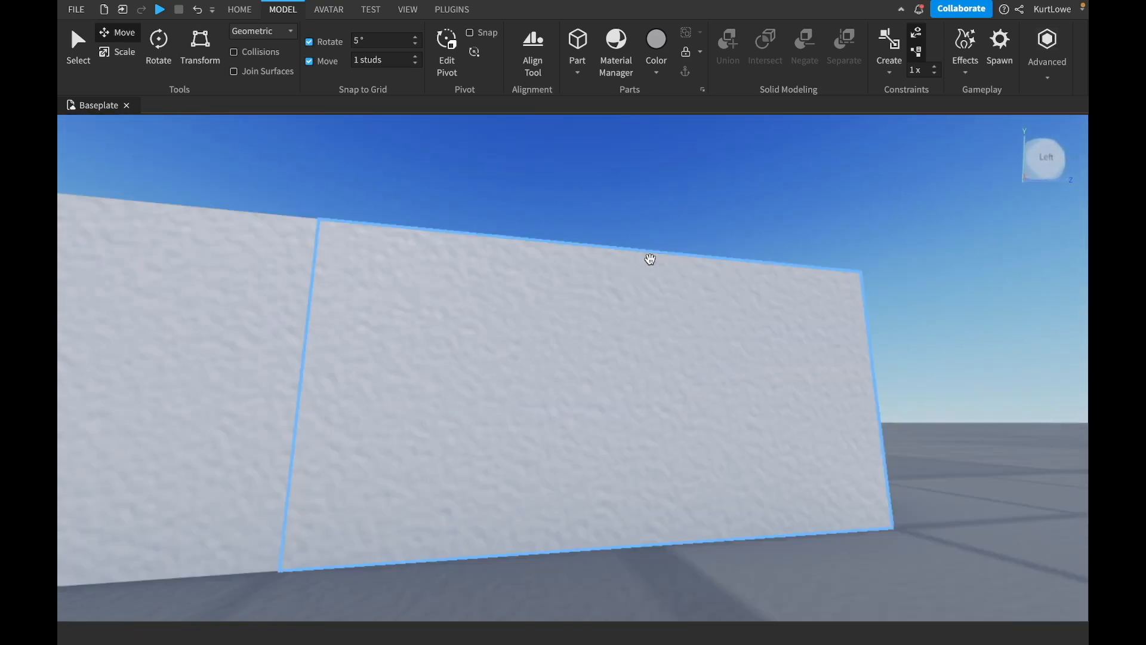
pyautogui.press('d')
pyautogui.moveTo(690, 164); pyautogui.dragTo(691, 165, button='right')
pyautogui.press('e')
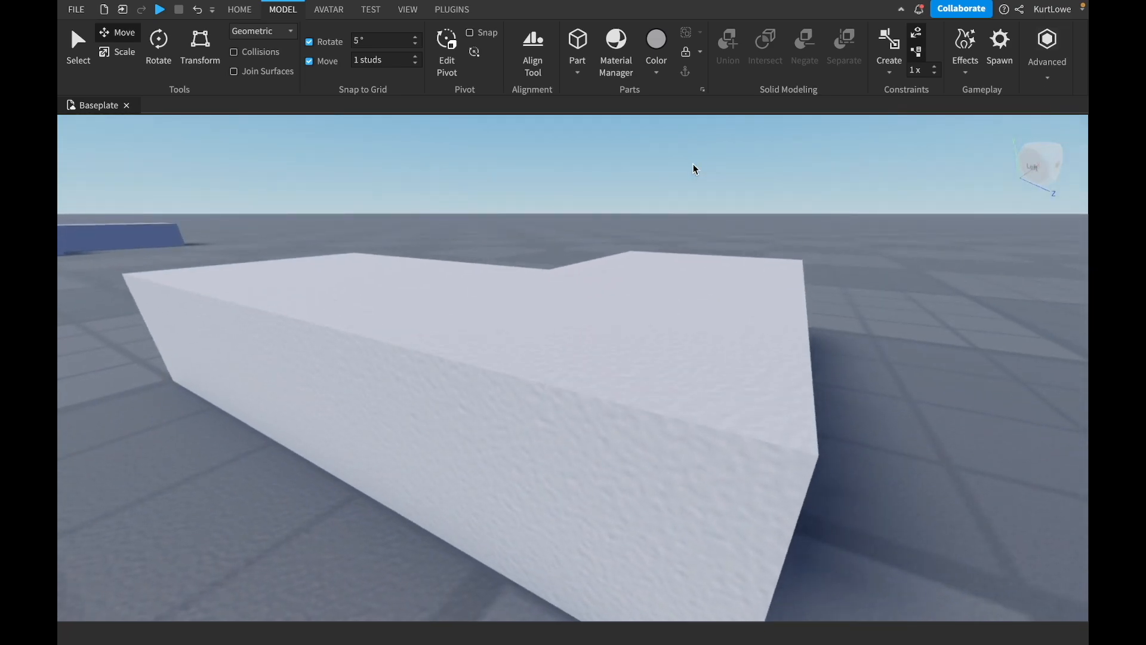
pyautogui.press('q')
pyautogui.moveTo(553, 199); pyautogui.dragTo(553, 199, button='right')
pyautogui.press('d')
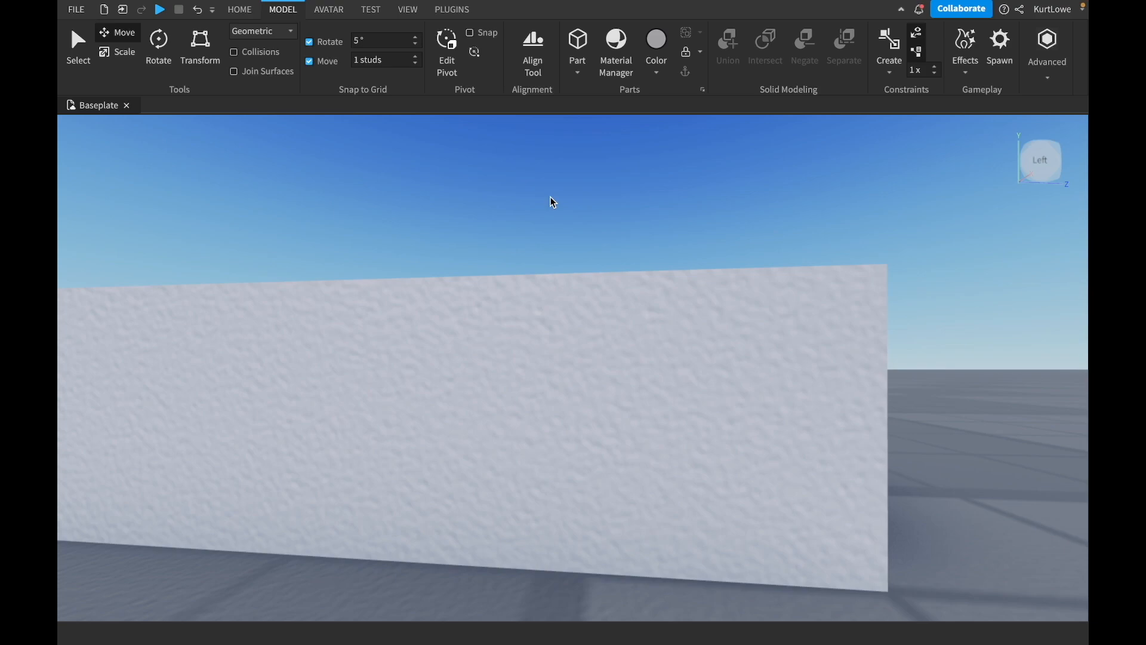
pyautogui.moveTo(535, 201); pyautogui.dragTo(535, 203, button='right')
pyautogui.scroll(-6, 535, 203)
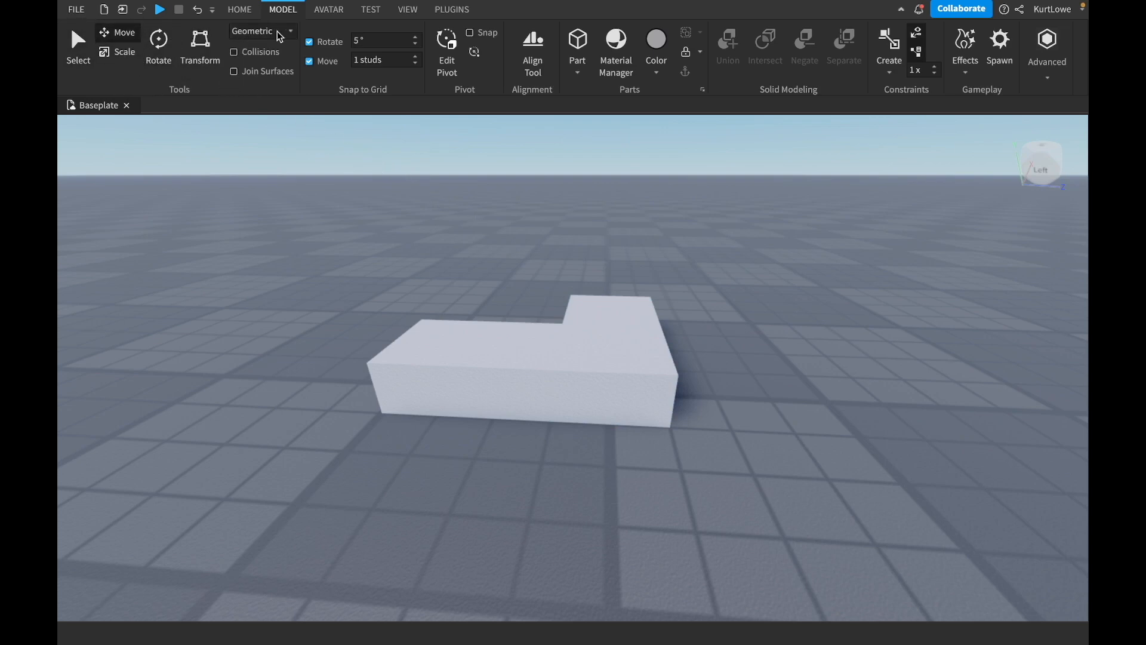
# Turn on collisions and pull the overlapping block back along the blue axis until it is clear of its neighbour.
pyautogui.click(236, 54)
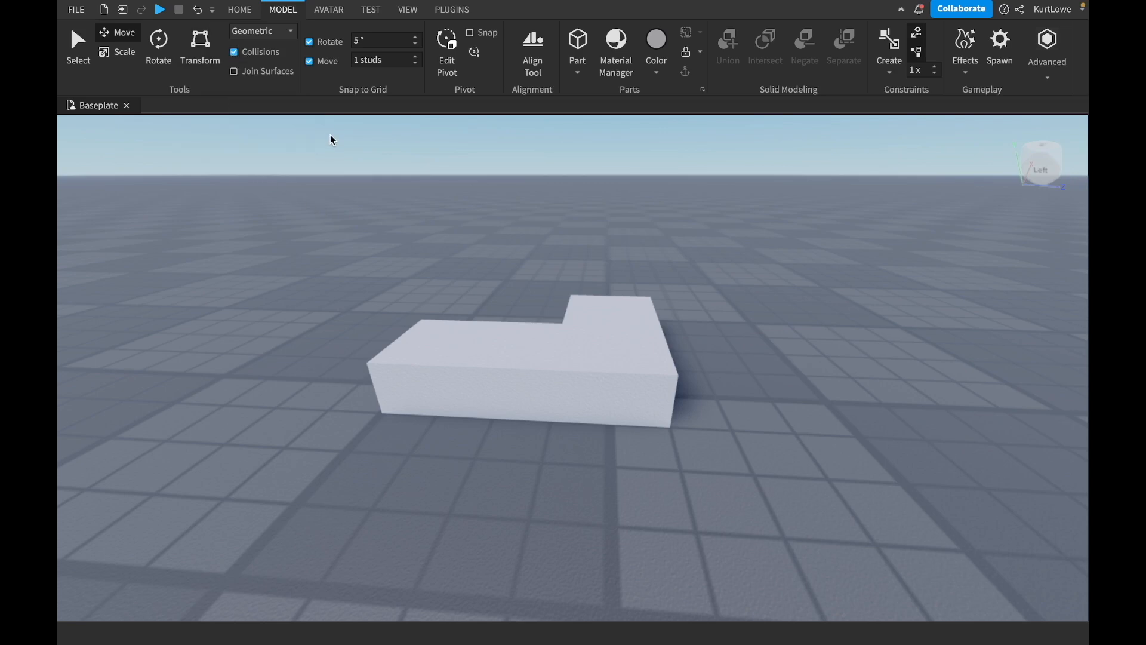
pyautogui.click(247, 10)
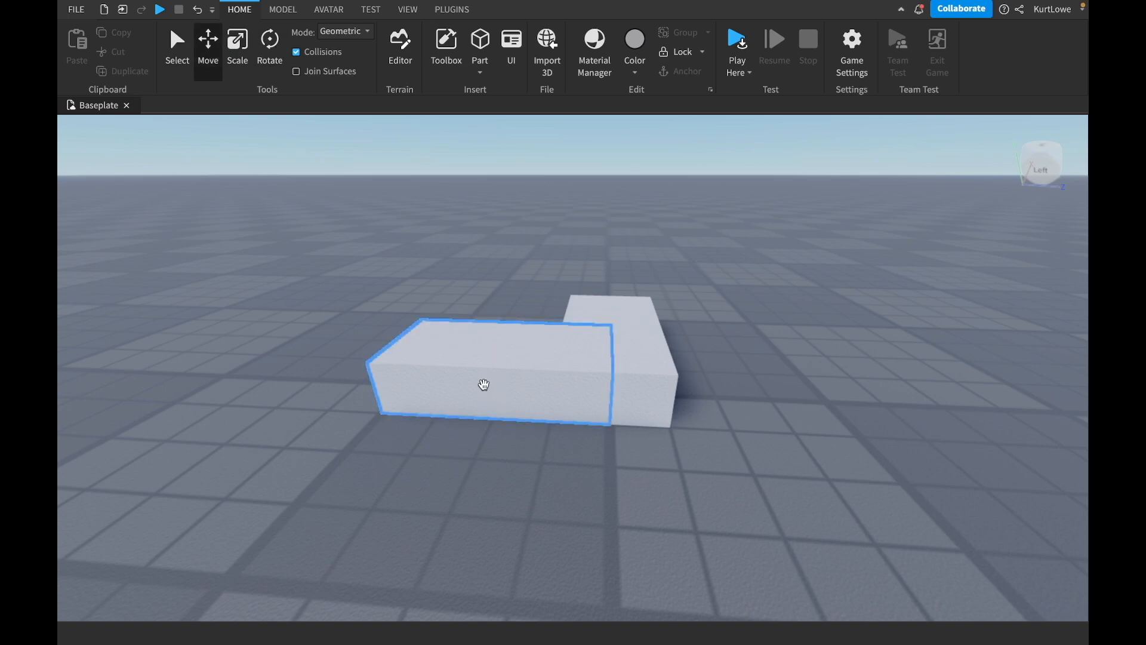
pyautogui.click(481, 384)
pyautogui.moveTo(686, 330); pyautogui.dragTo(697, 319, button='right')
pyautogui.moveTo(606, 382); pyautogui.dragTo(508, 384)
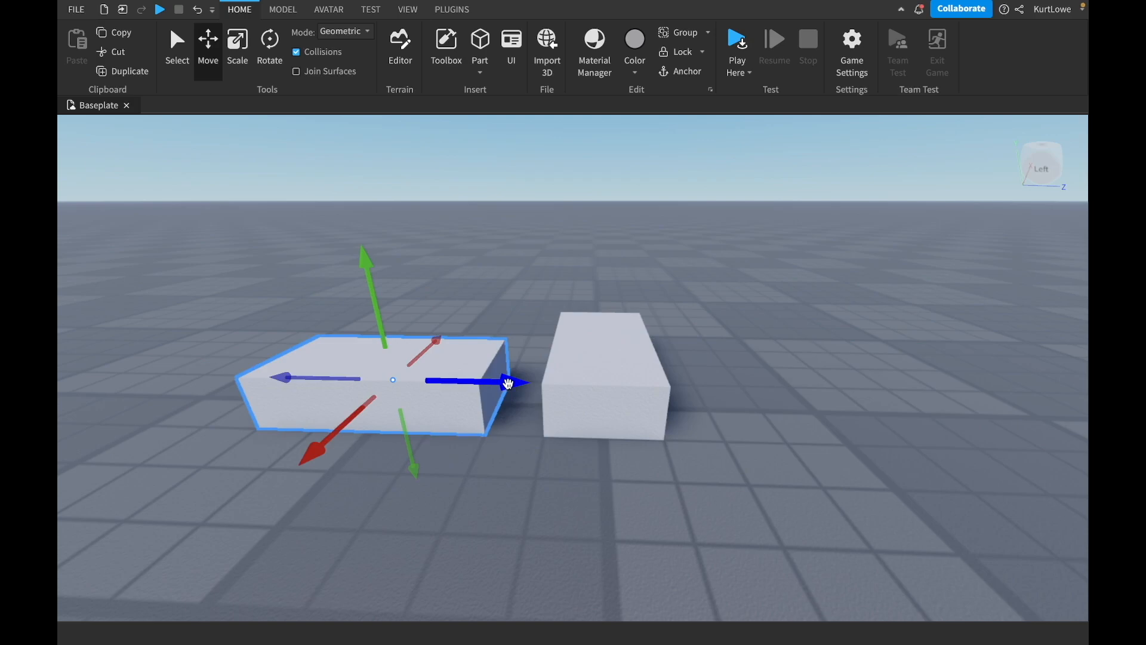
pyautogui.moveTo(508, 384); pyautogui.dragTo(508, 384)
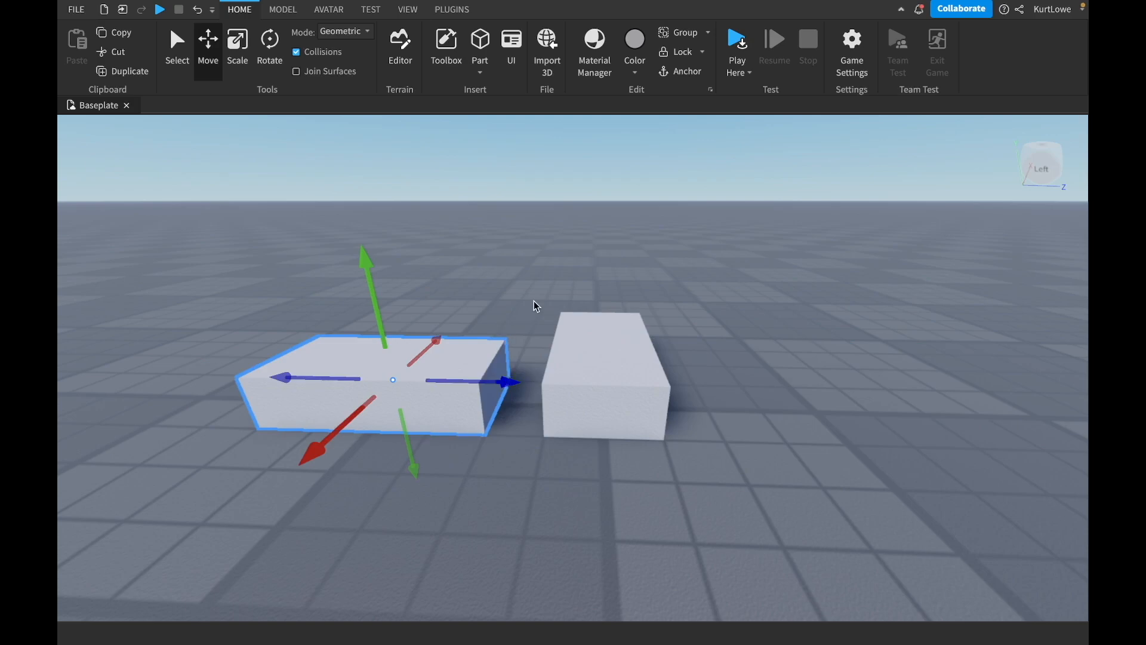
pyautogui.click(535, 304)
# Move the separated block along the blue axis until it meets the neighbouring block's side, and deselect it.
pyautogui.click(440, 363)
pyautogui.moveTo(628, 267); pyautogui.dragTo(627, 265, button='right')
pyautogui.press('s')
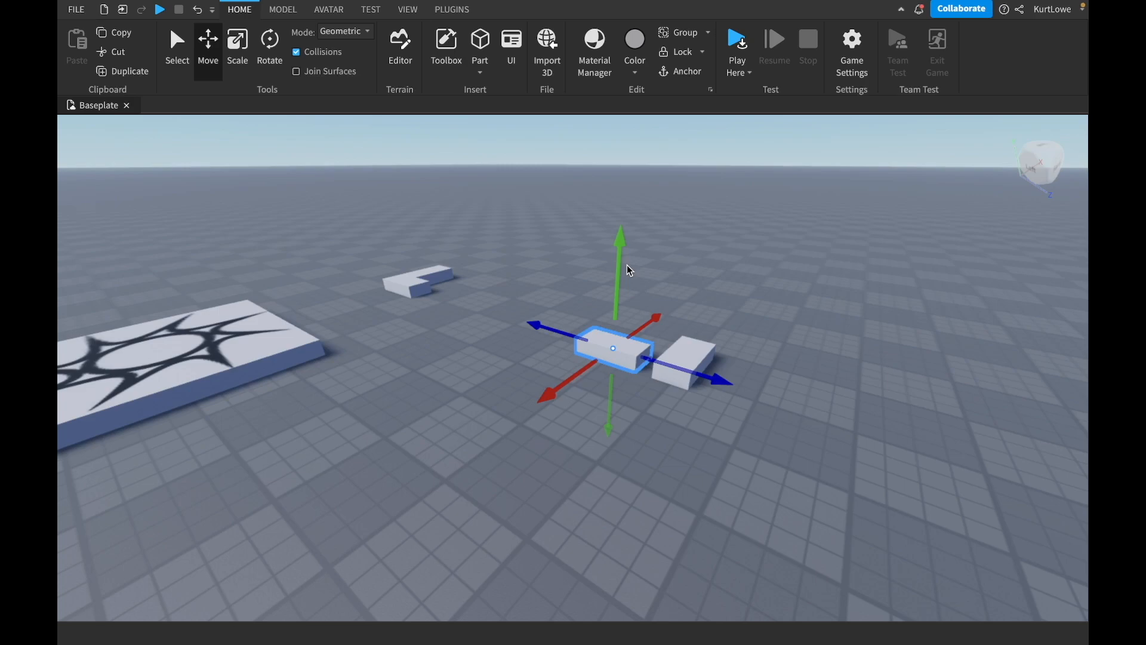
pyautogui.moveTo(693, 376); pyautogui.dragTo(716, 397)
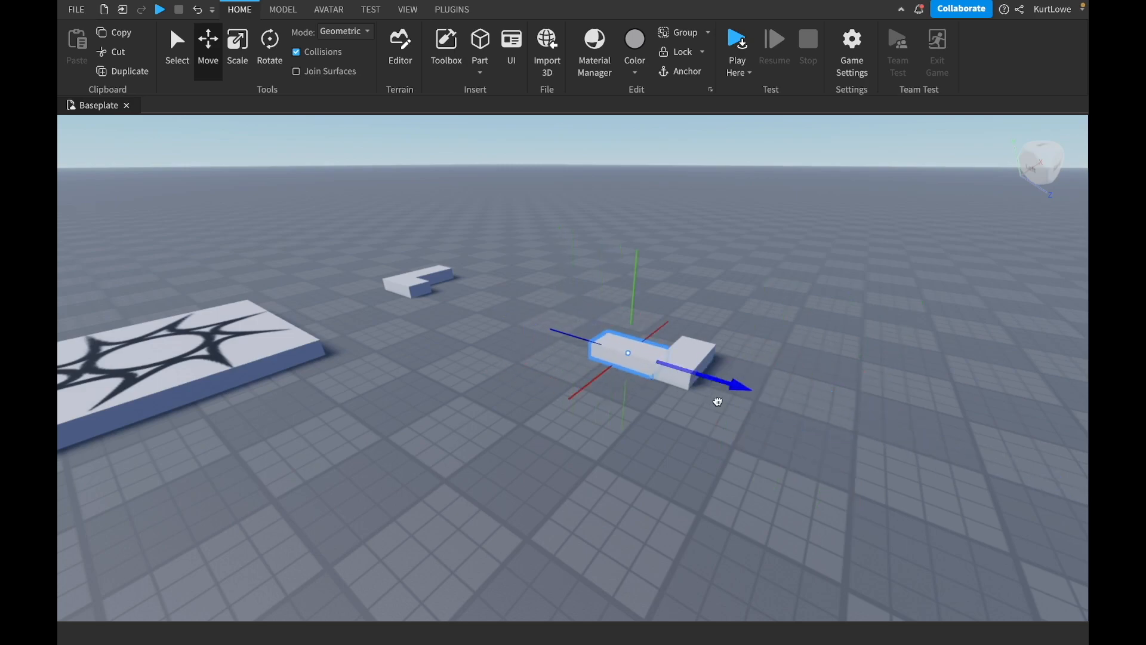
pyautogui.click(683, 213)
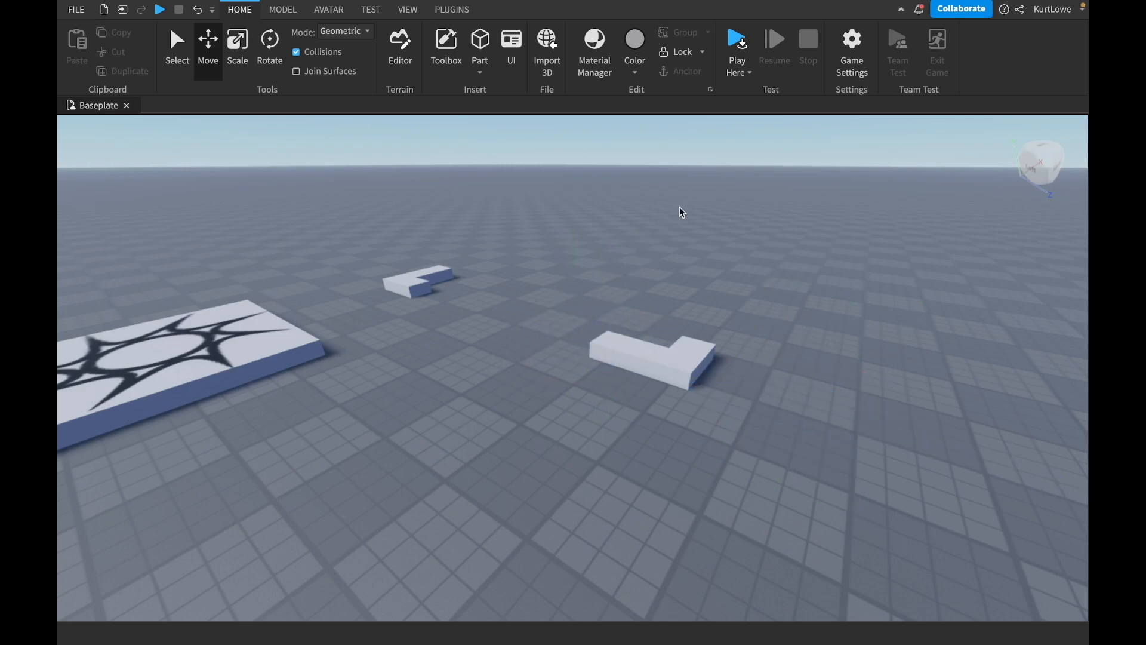